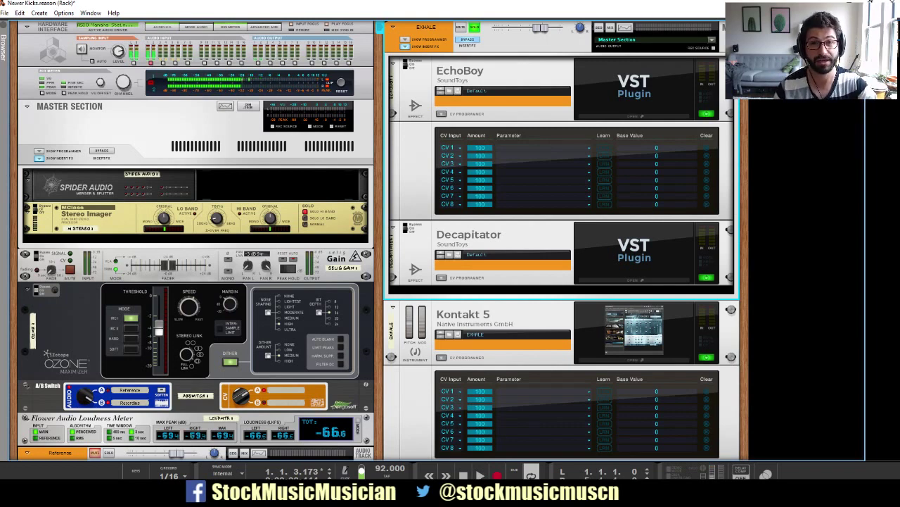
Step: Play the loop, turn off the insert effects bypass on the EXHALE channel, and audition Decapitator by switching it off and on
key(space)
key(space)
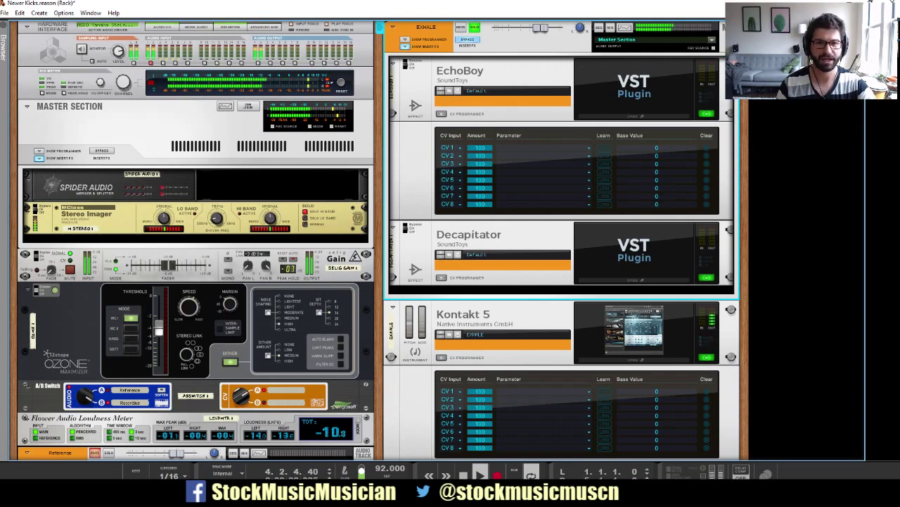
click(408, 228)
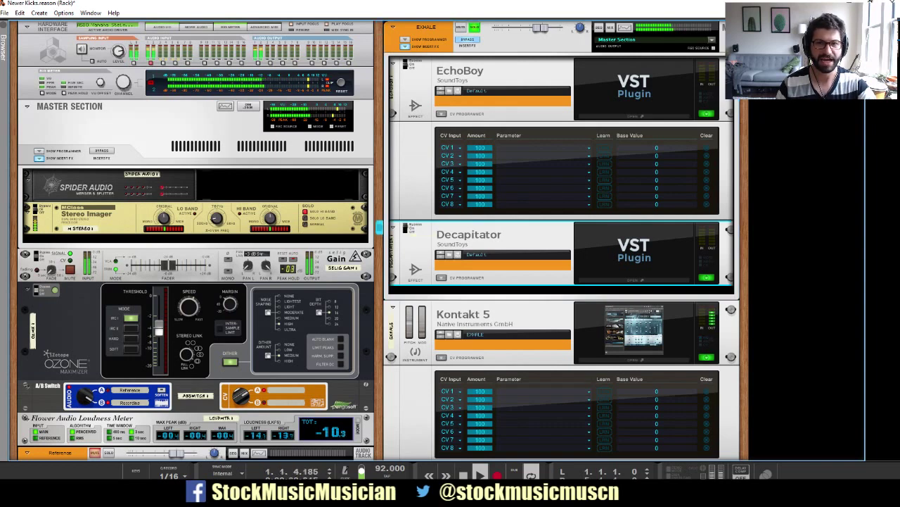
click(476, 42)
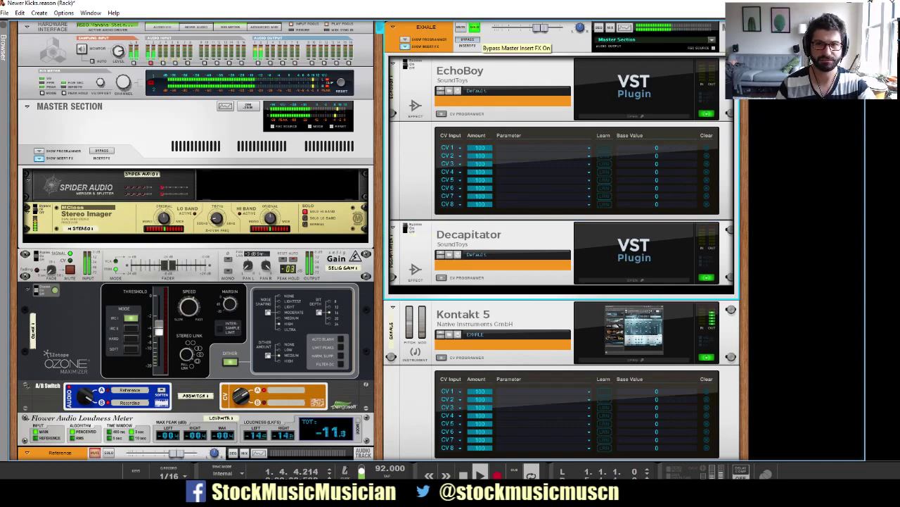
click(476, 40)
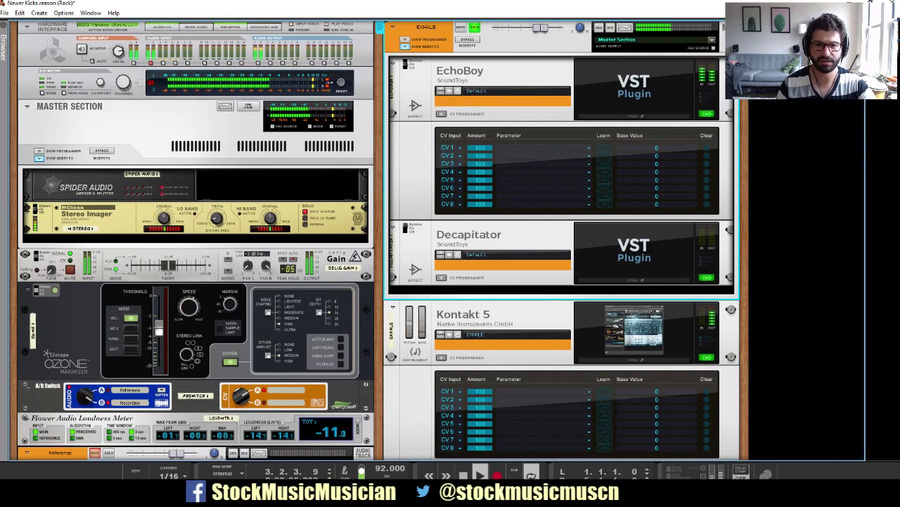
click(405, 228)
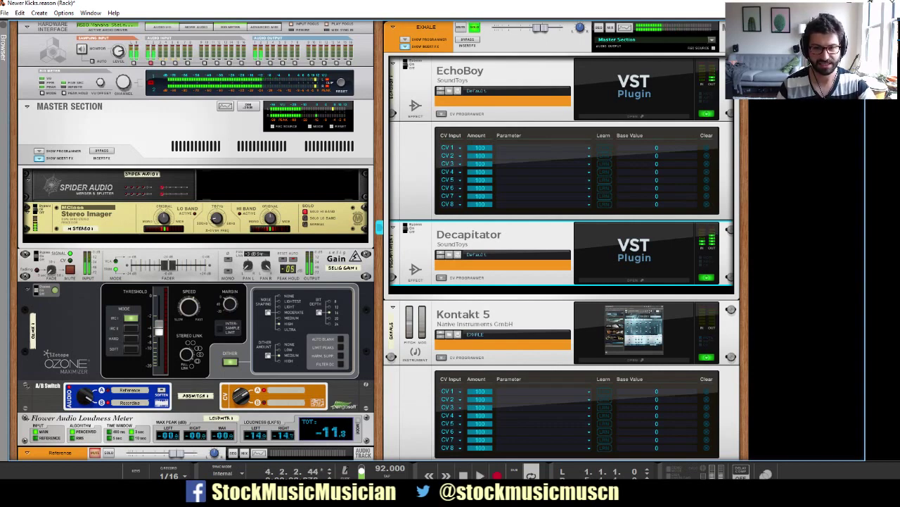
Step: Add a Redrum Drum Computer to the EXHALE channel's insert effects below Decapitator
click(465, 141)
right_click(464, 141)
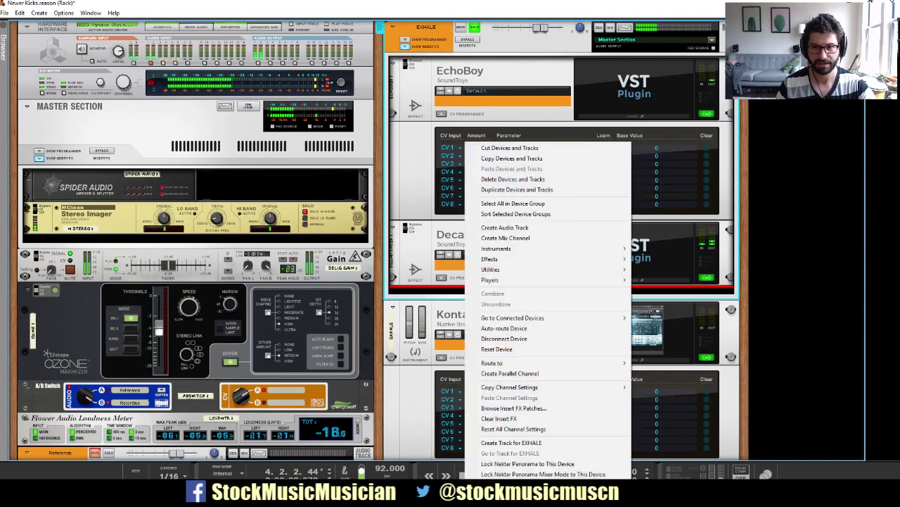
mouse_move(492, 258)
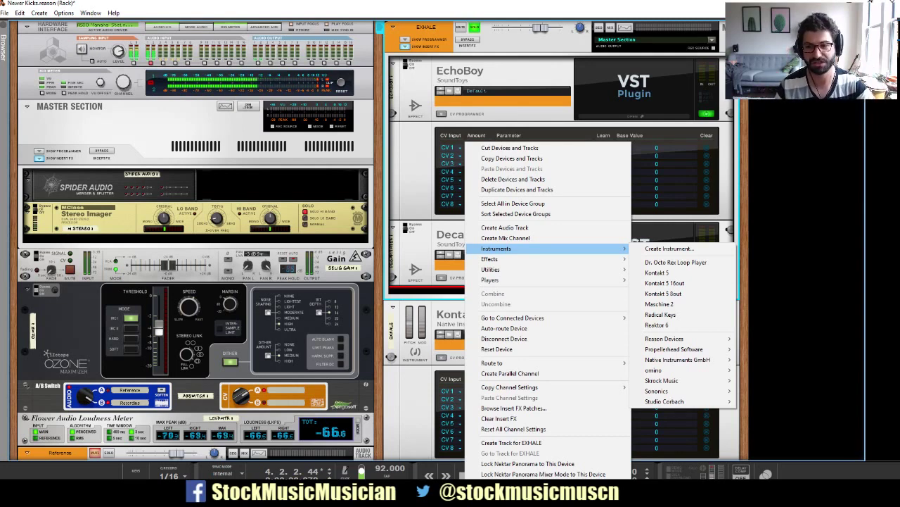
mouse_move(664, 338)
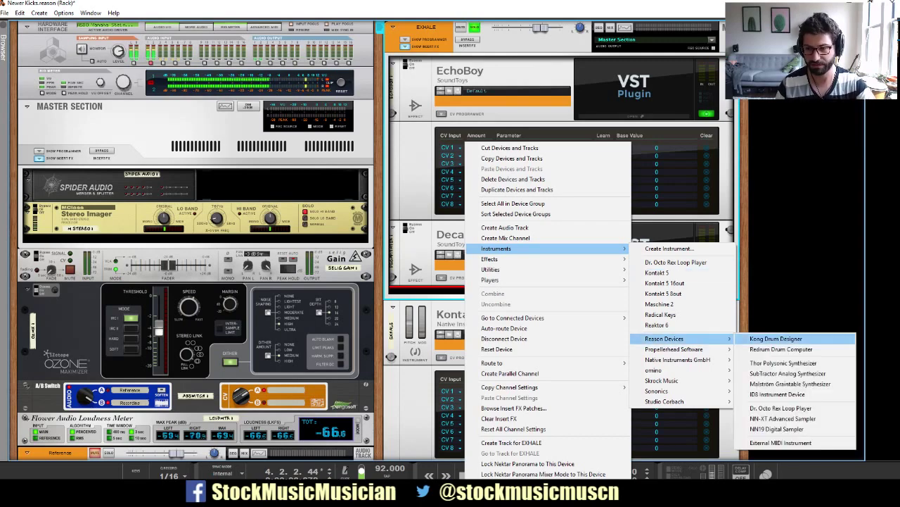
click(781, 349)
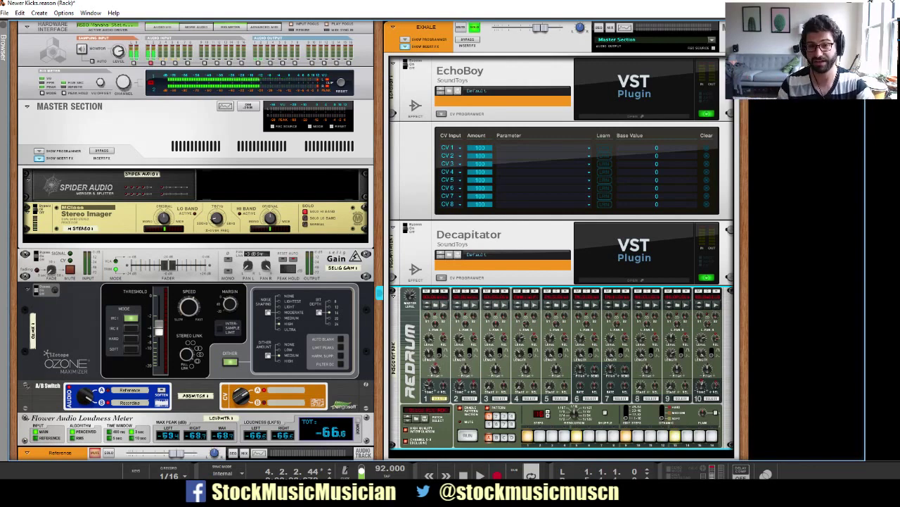
key(Tab)
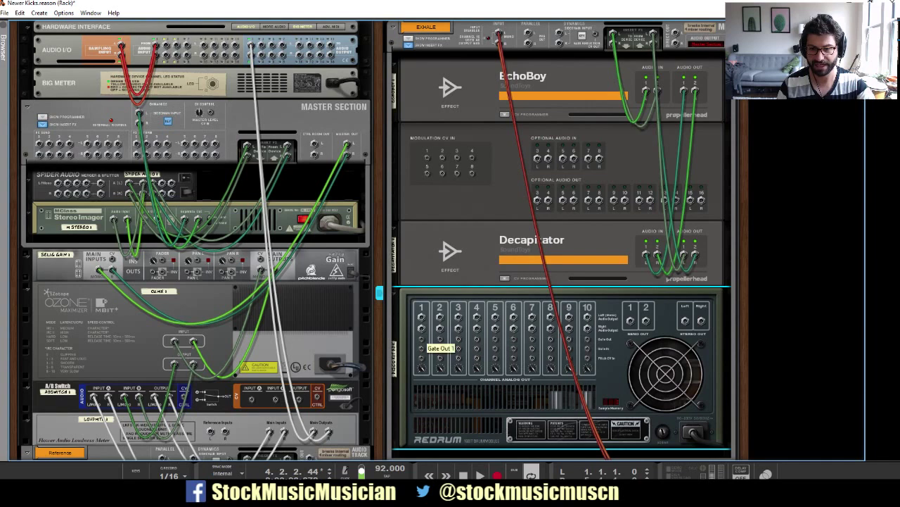
drag(422, 339, 427, 157)
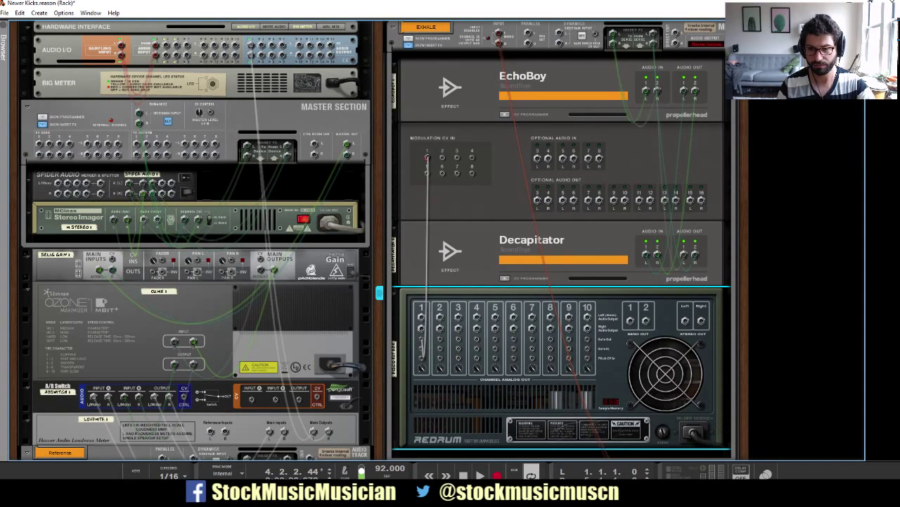
key(k)
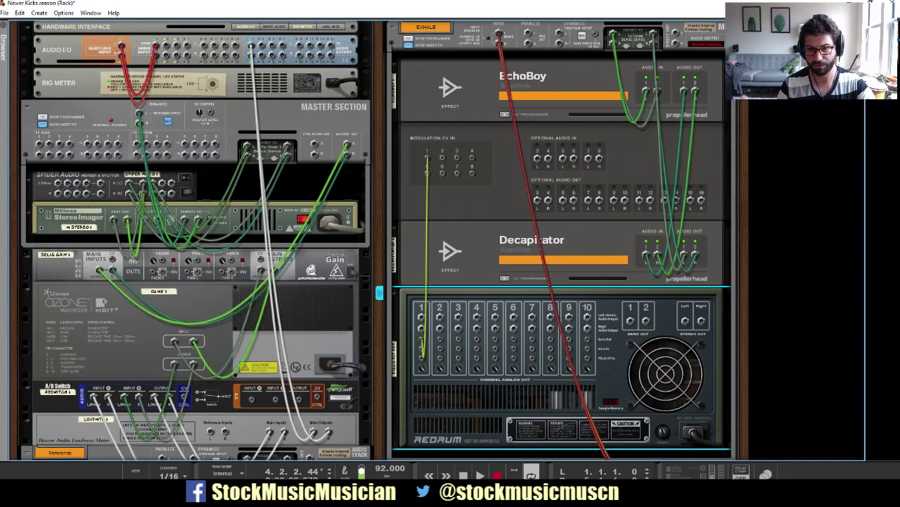
key(Tab)
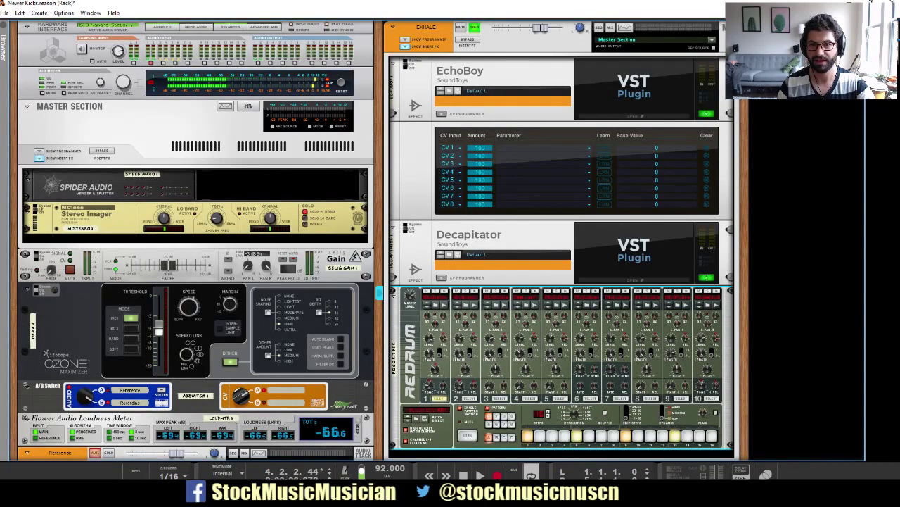
Step: Move the EchoBoy end of the gate cable to Decapitator's modulation CV input 1 and run the Redrum pattern
key(Tab)
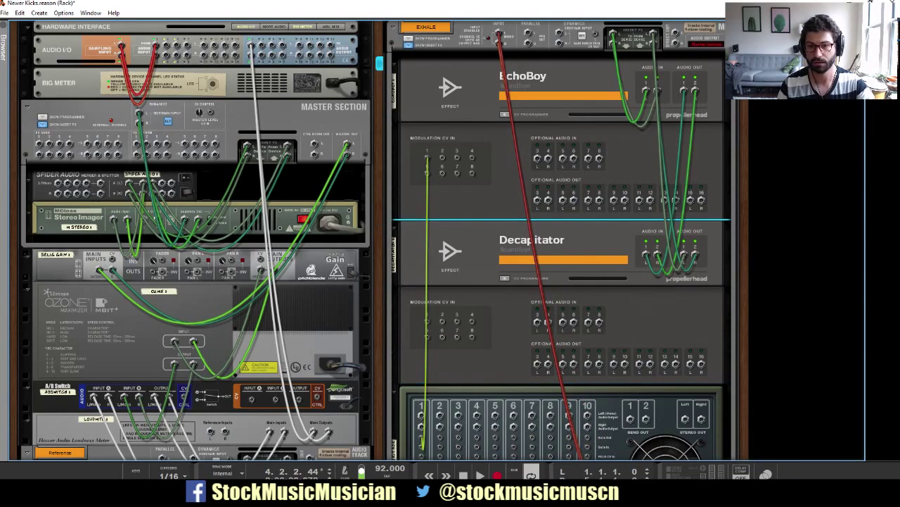
drag(427, 166, 426, 322)
key(Tab)
scroll(426, 322, down, 3)
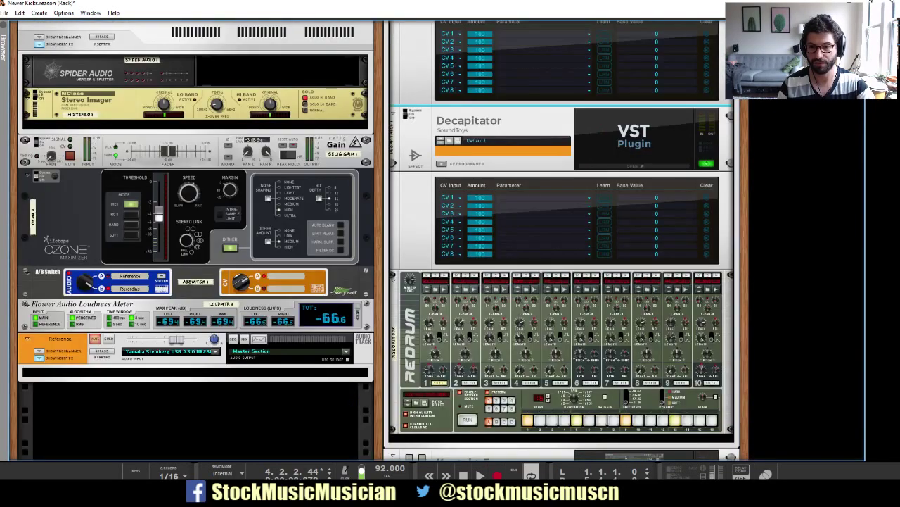
click(444, 275)
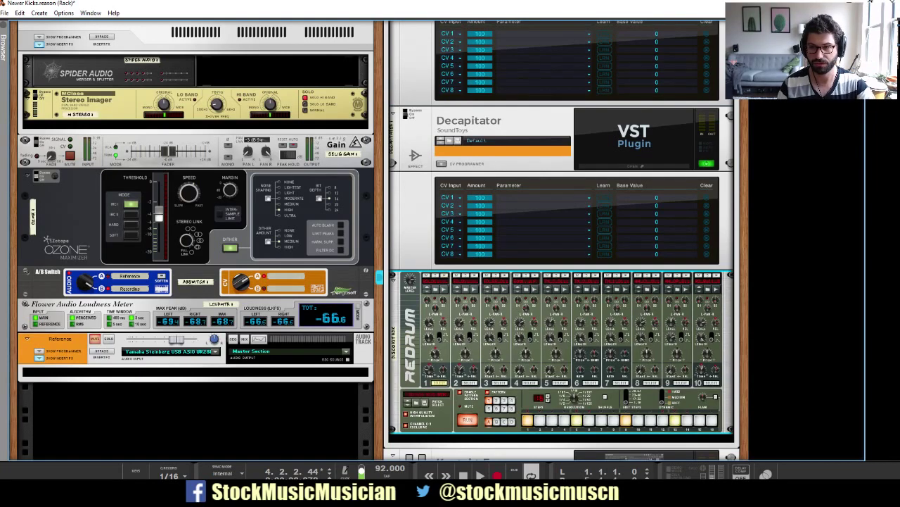
Step: Open Decapitator's interface, create an automation lane for its Drive parameter, and return to the rack
click(637, 166)
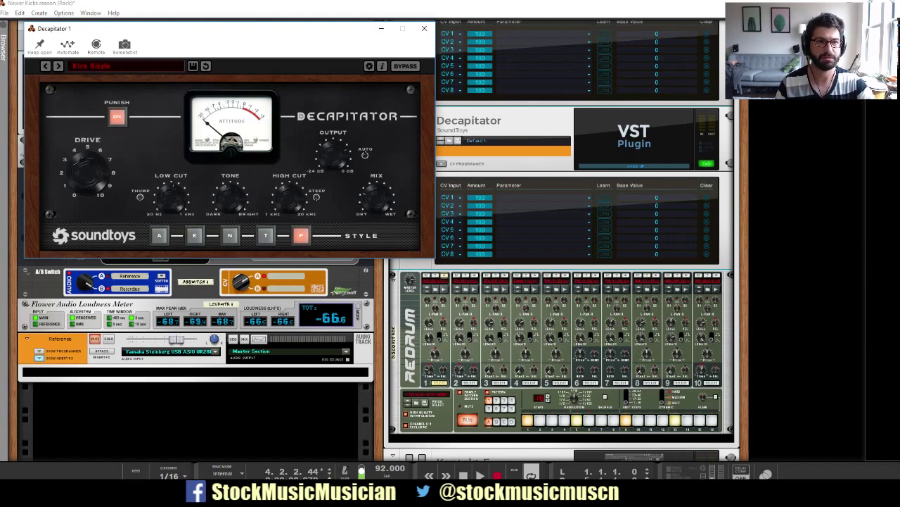
click(68, 46)
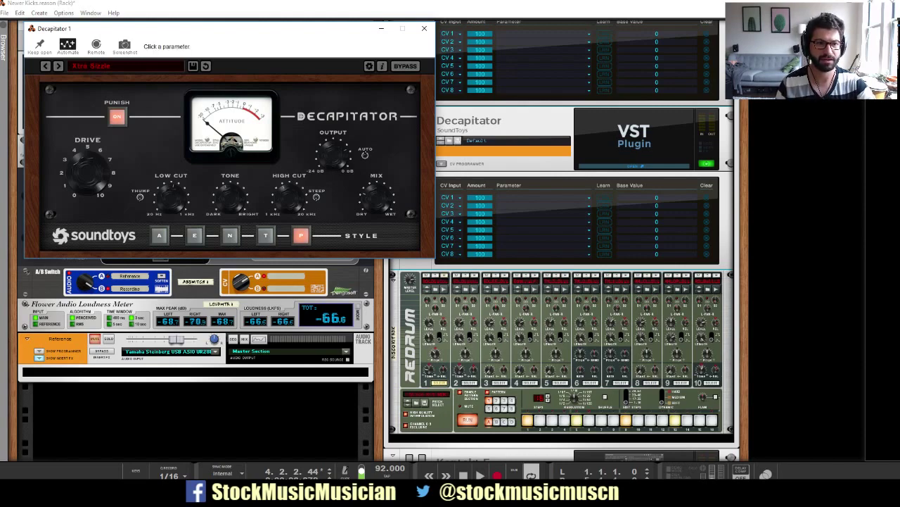
click(88, 171)
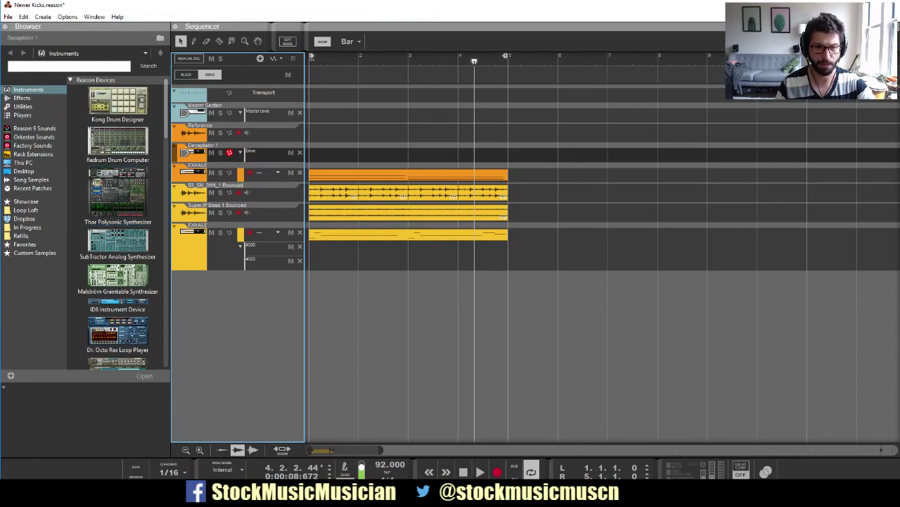
key(F6)
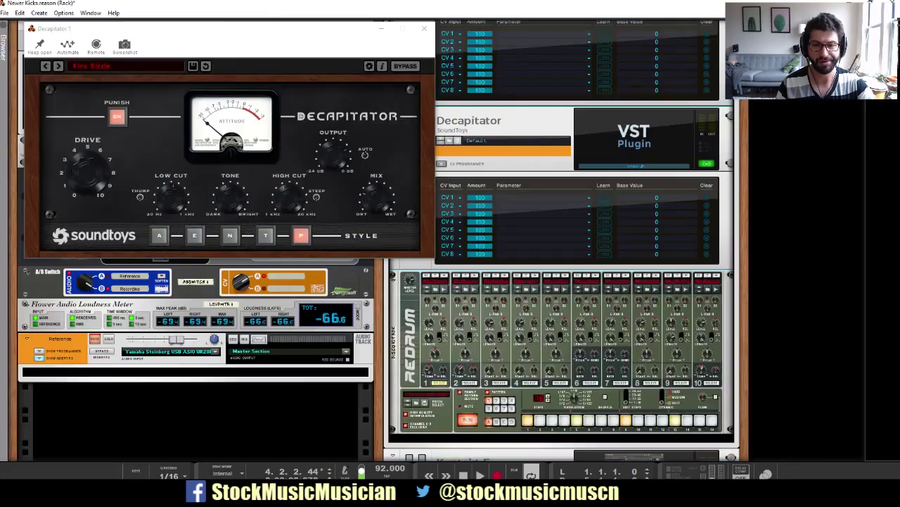
Step: Assign CV 1 to Decapitator's Drive parameter and capture a screenshot of the plugin for its rack display
click(589, 198)
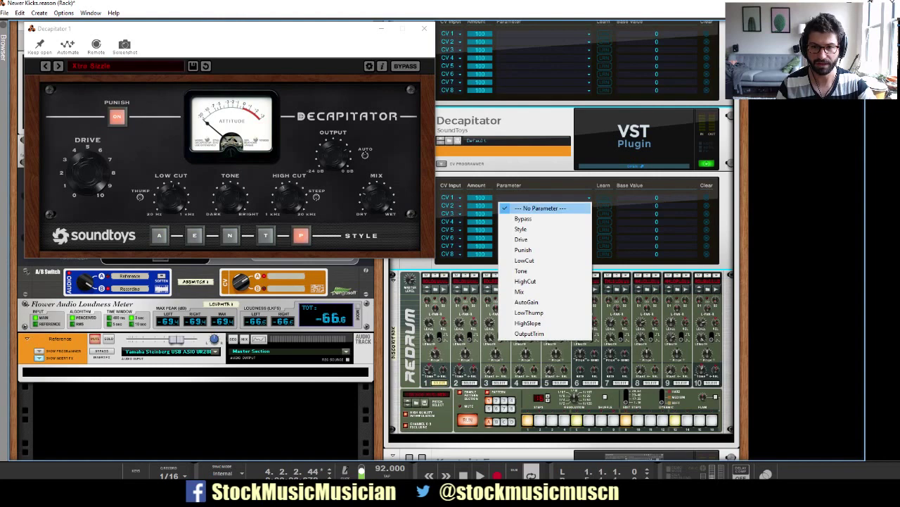
click(521, 240)
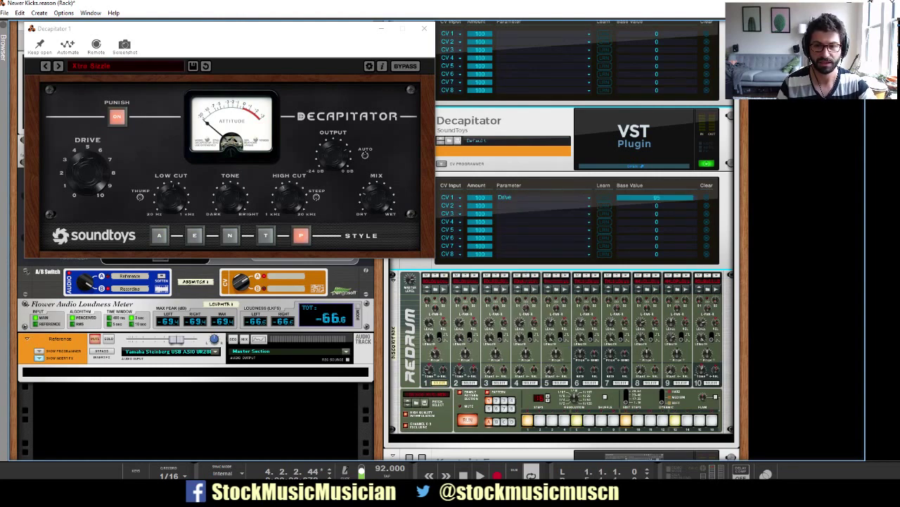
click(543, 205)
key(Escape)
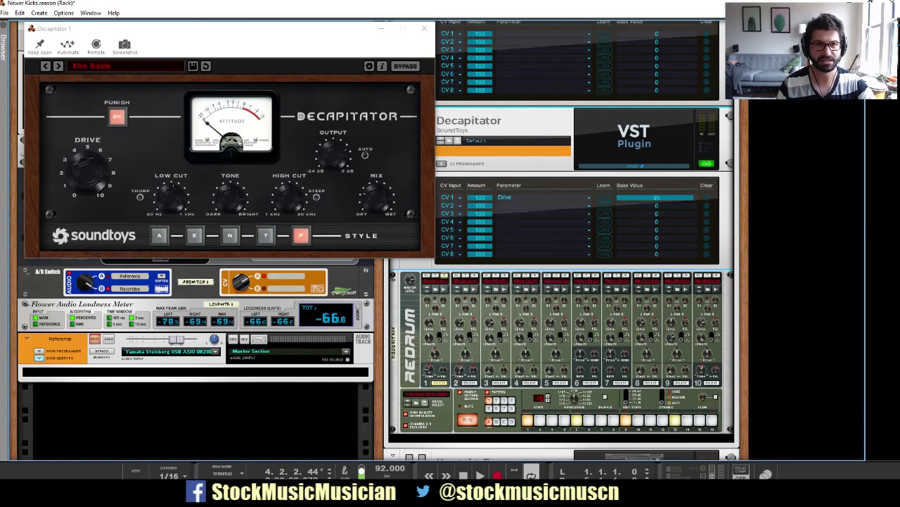
click(124, 45)
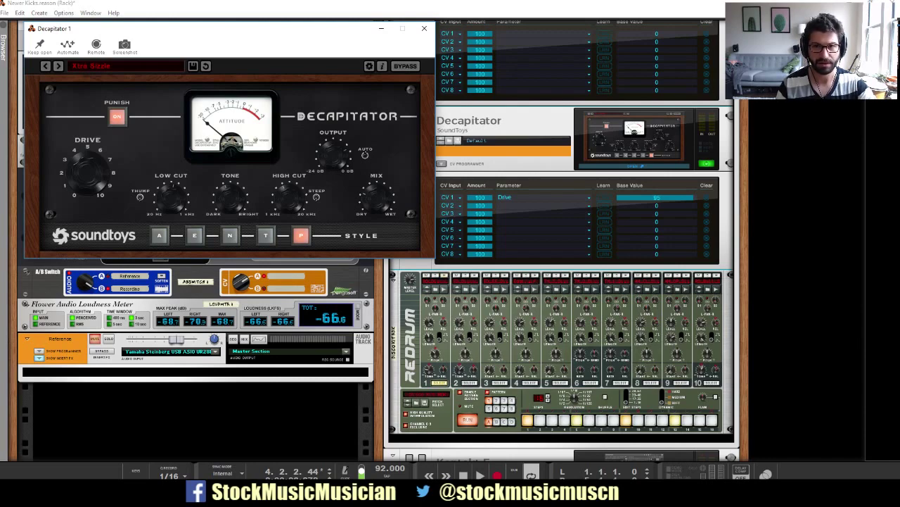
Step: Adjust the pattern resolution on Redrum while the loop plays
scroll(560, 239, up, 4)
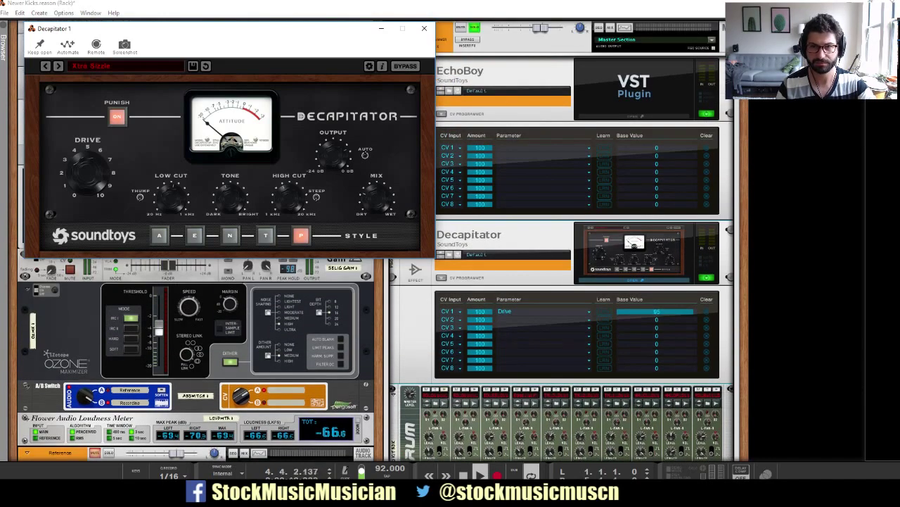
scroll(559, 240, down, 5)
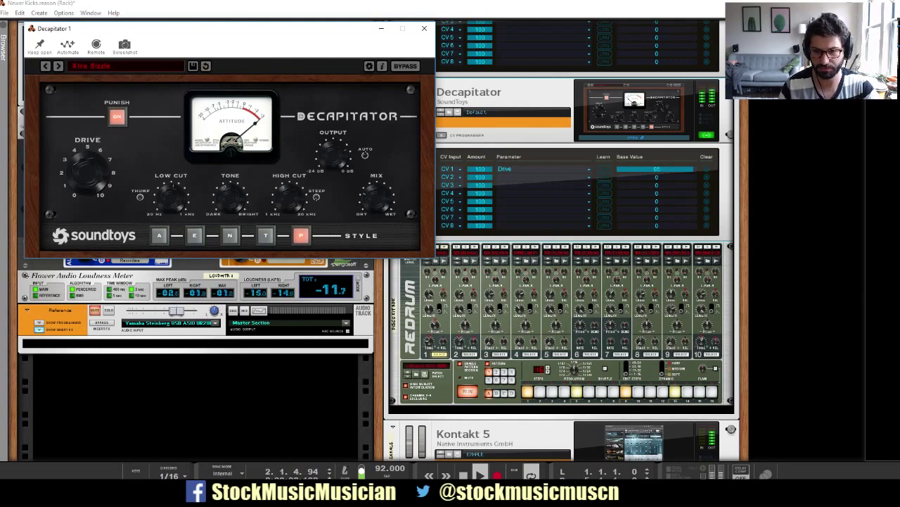
click(575, 369)
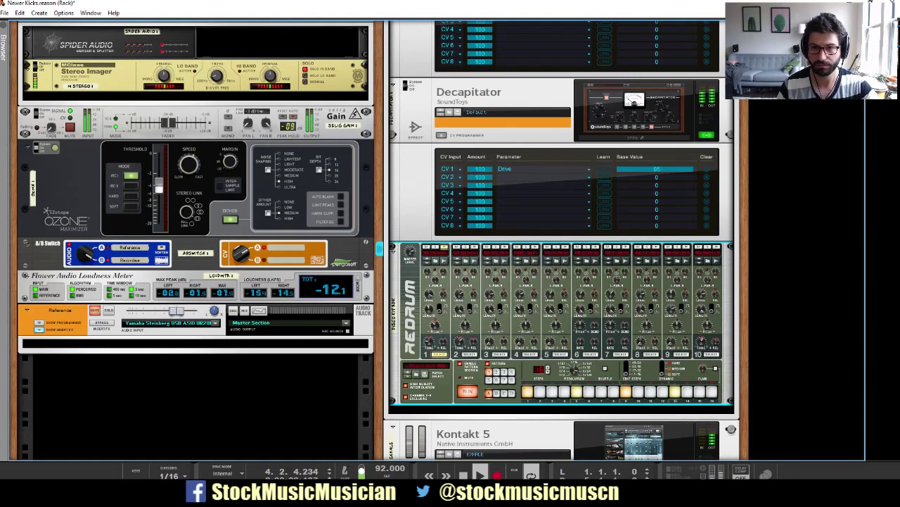
Step: Reopen the Decapitator interface and set its window to stay open
key(alt+Tab)
key(alt+Tab)
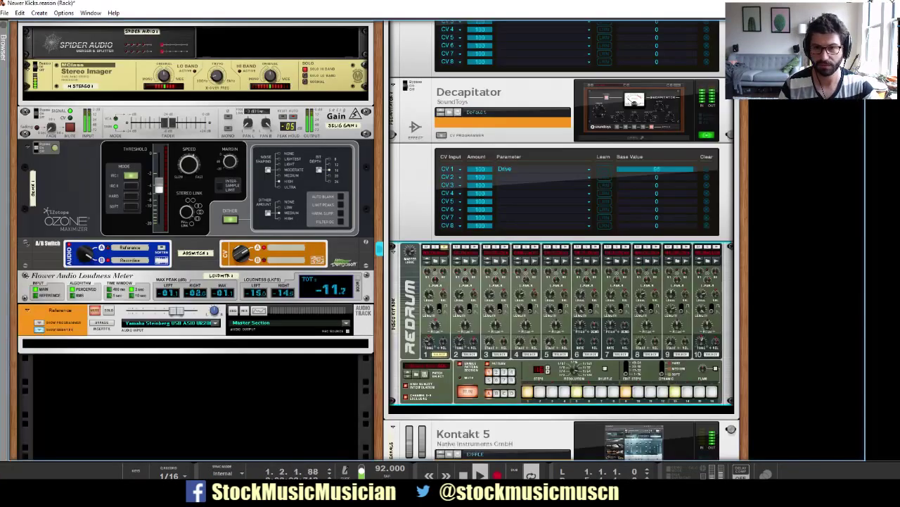
click(632, 137)
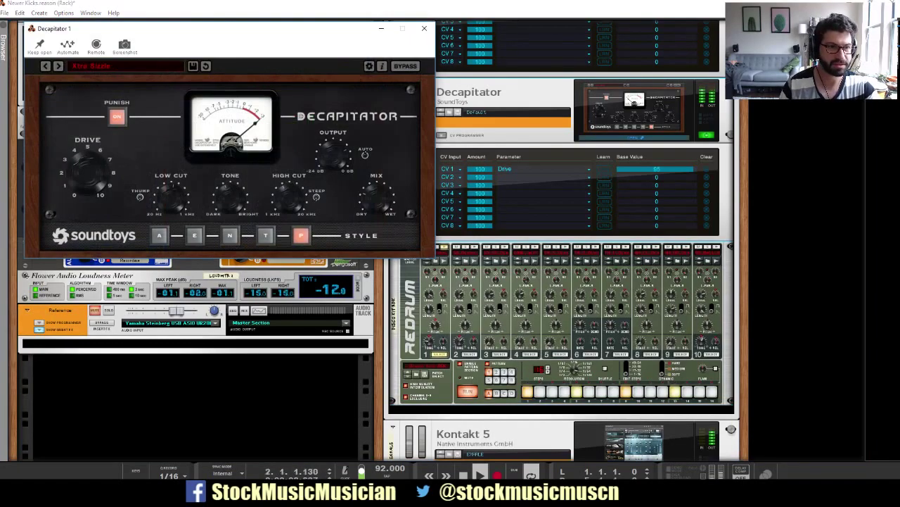
click(40, 44)
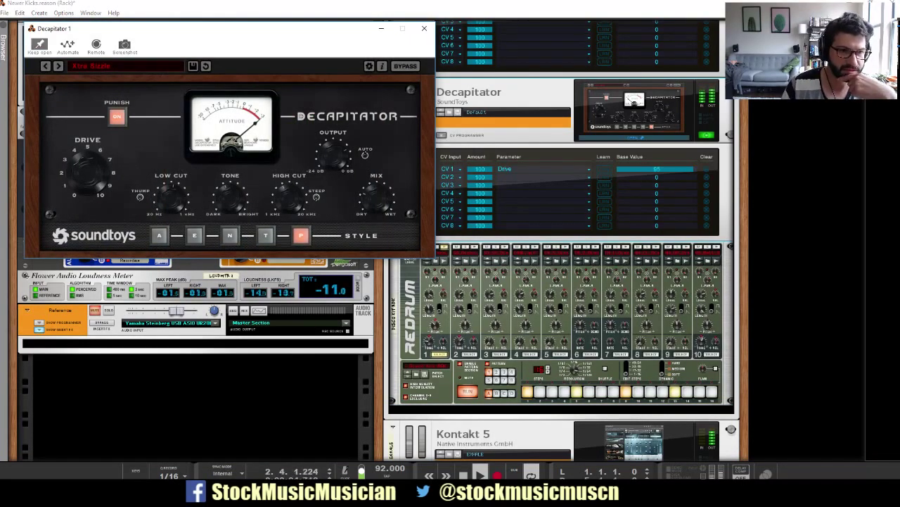
Step: Reduce the CV 1 modulation amount on Decapitator's Drive and adjust Redrum's pattern resolution again
drag(479, 169, 479, 202)
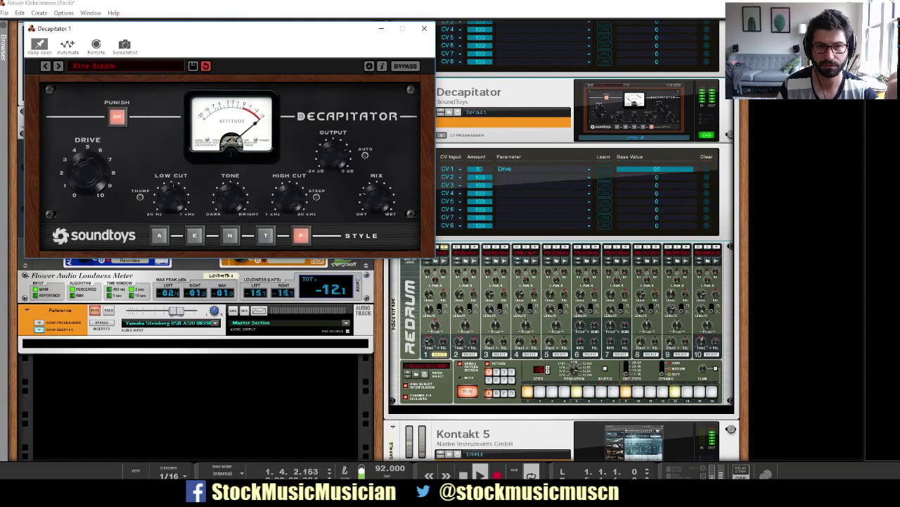
click(575, 371)
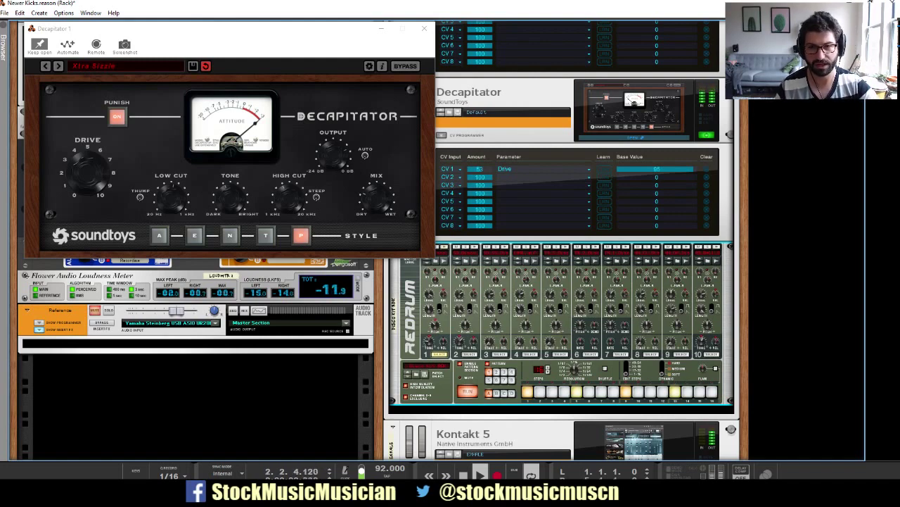
Step: Create an automation lane for Decapitator's Tone parameter and show it in the sequencer
click(229, 197)
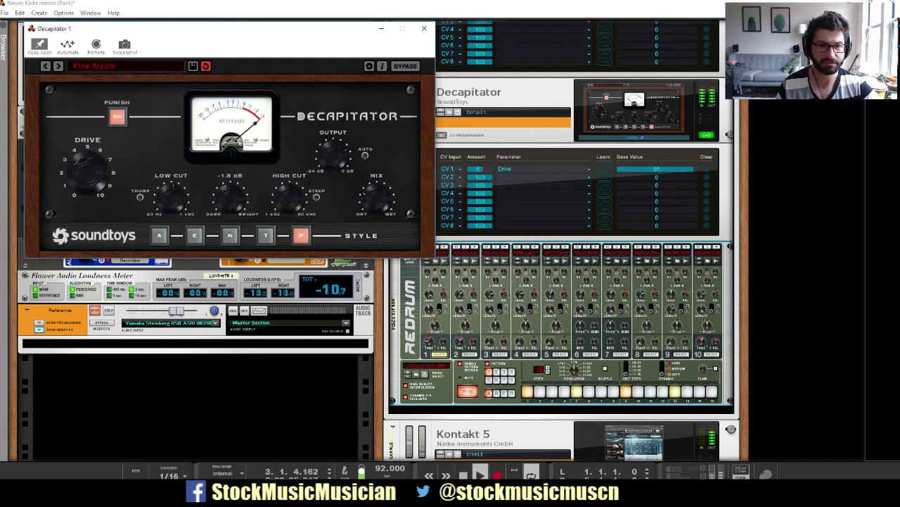
click(67, 45)
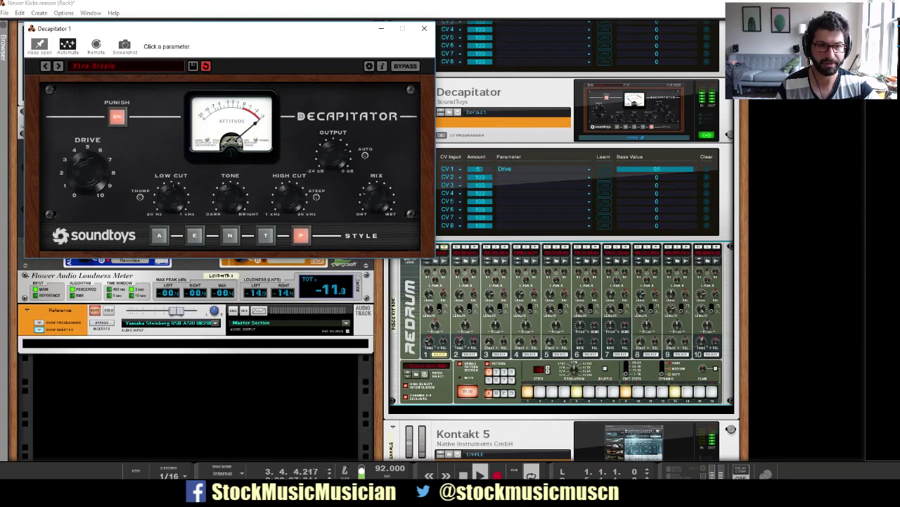
key(F7)
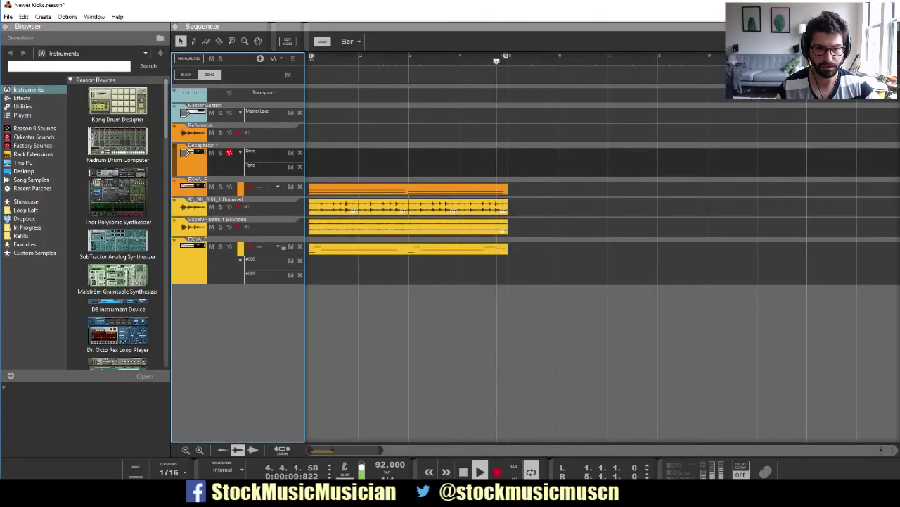
Step: Draw a four-bar clip on Decapitator 1's Tone lane and automate a ramp from 42.5% up to 71.6% at bar 5
drag(310, 168, 507, 169)
key(Return)
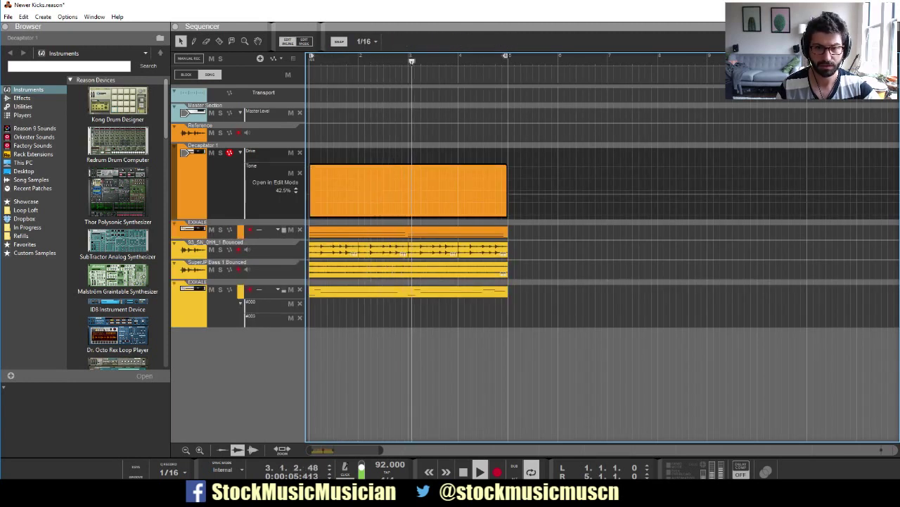
double_click(312, 190)
click(505, 176)
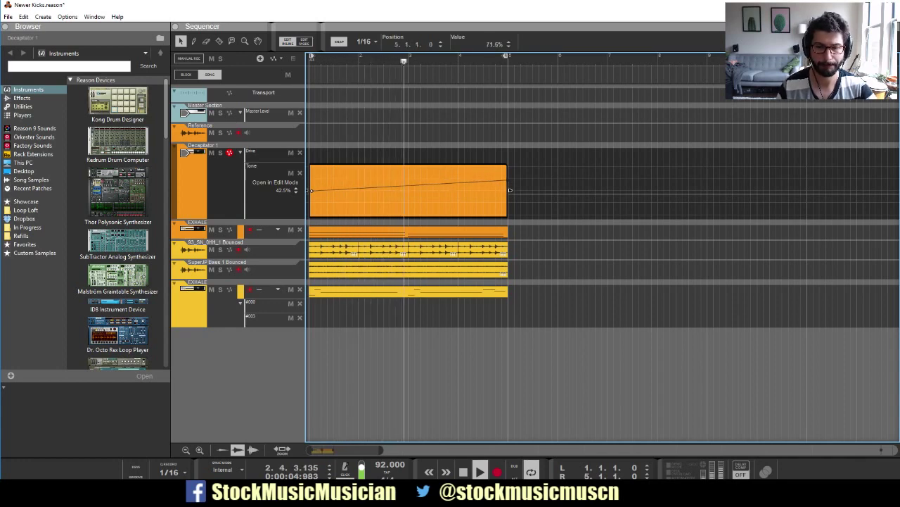
key(Escape)
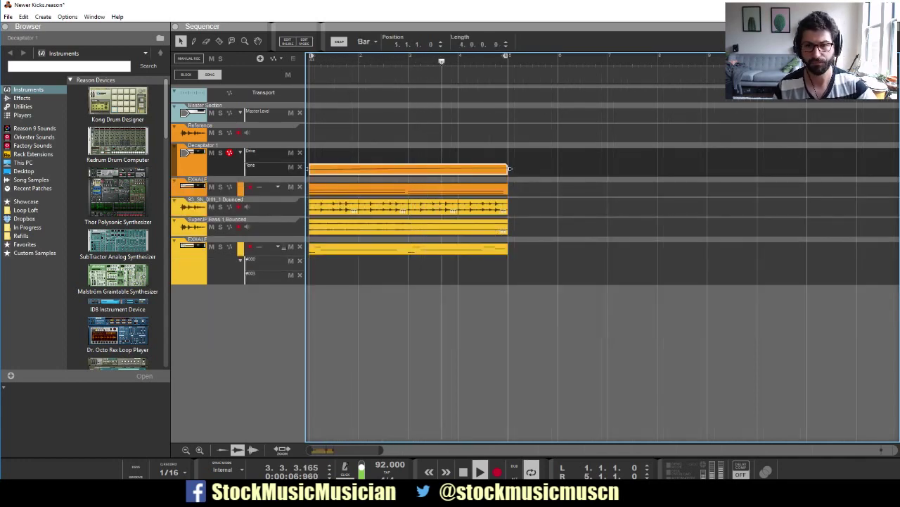
Step: Adjust Redrum's pattern resolution and, during playback, lower Decapitator 1's Drive to a base value of 47, closing its interface
key(F6)
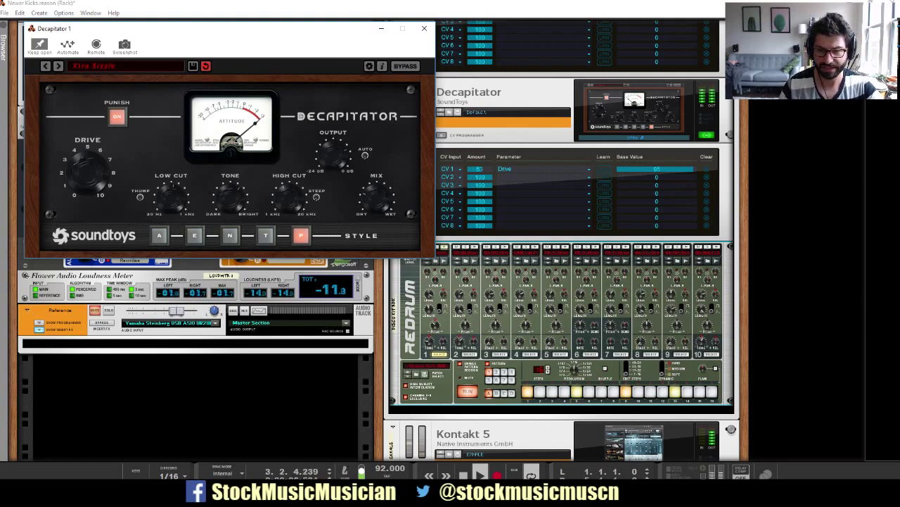
drag(575, 368, 575, 373)
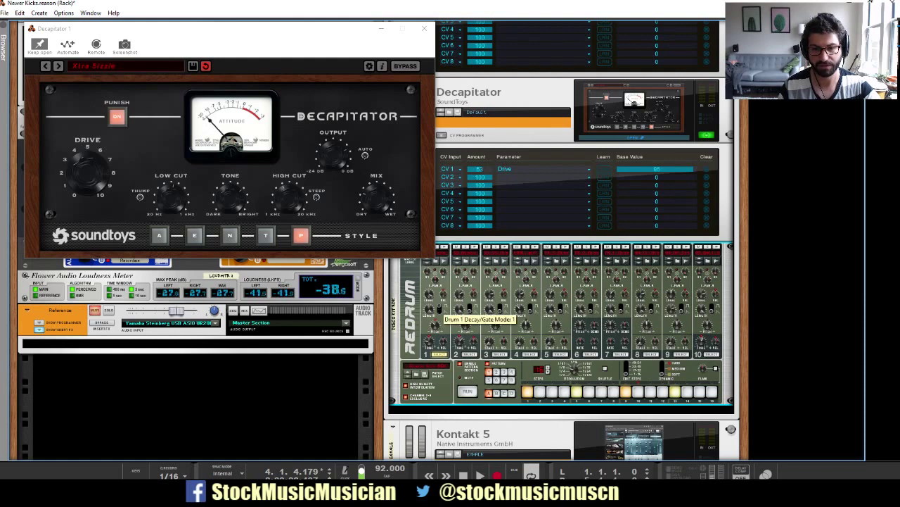
key(space)
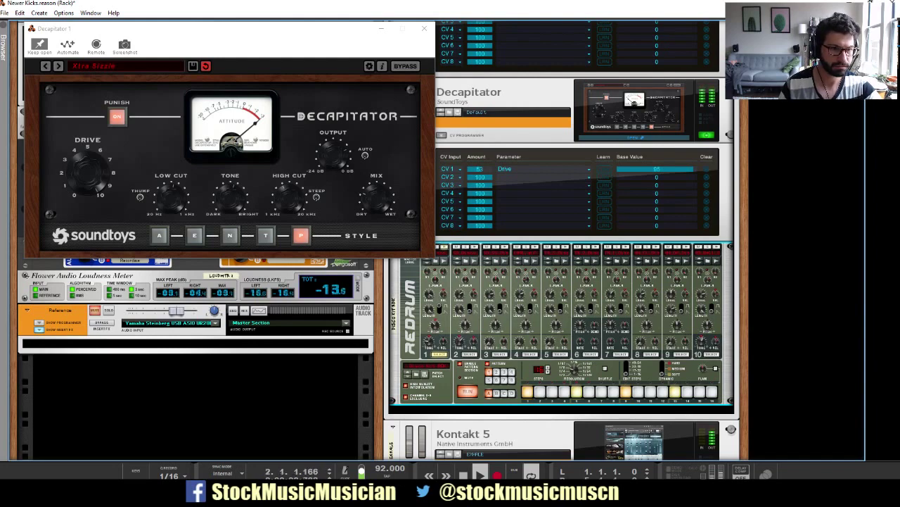
drag(87, 171, 87, 213)
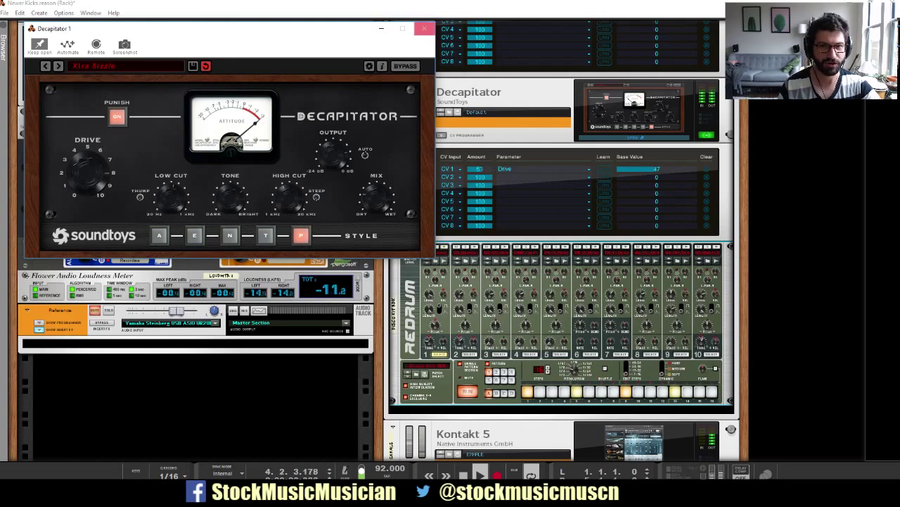
click(425, 28)
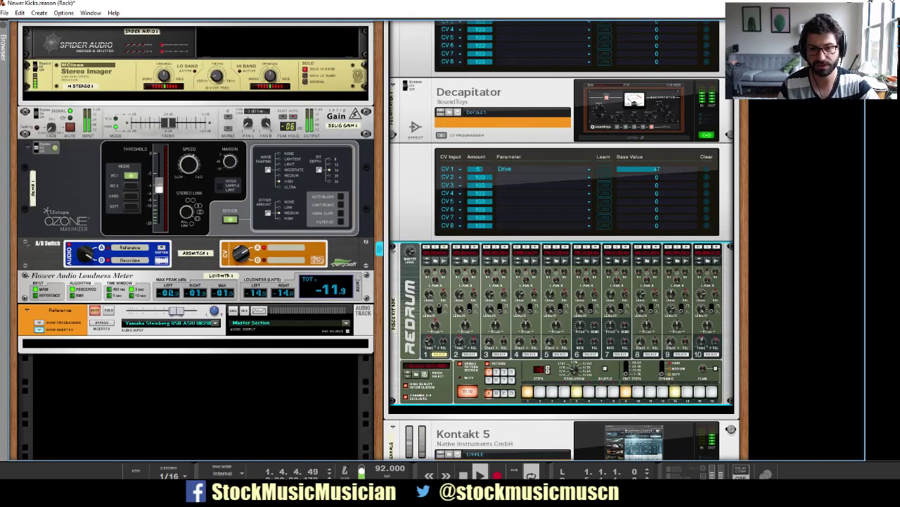
Step: Fold Redrum and hide the insert effects of the first EXHALE channel
click(393, 250)
scroll(393, 250, up, 3)
click(405, 47)
click(406, 47)
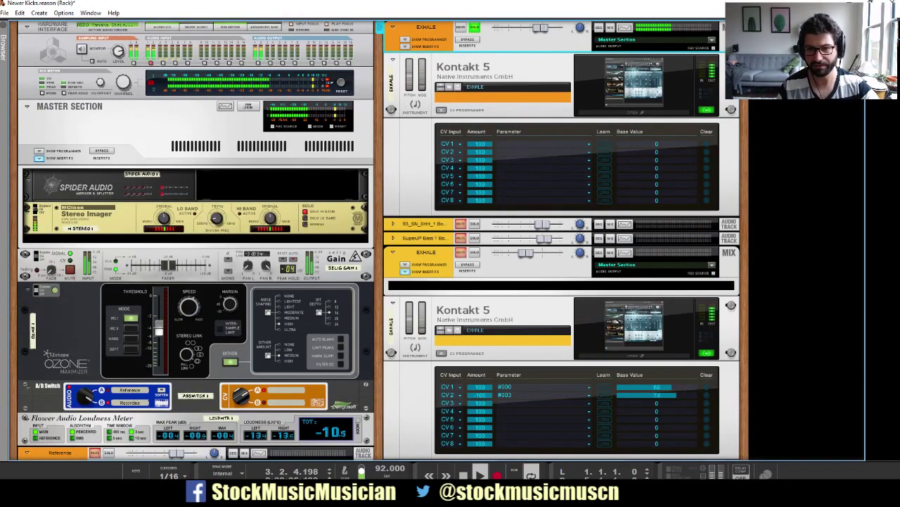
Step: Solo the bounced snare/hi-hat and SuperJP Bass tracks, then unfold the bass track and show its insert effects
click(475, 224)
click(475, 238)
click(392, 238)
click(404, 257)
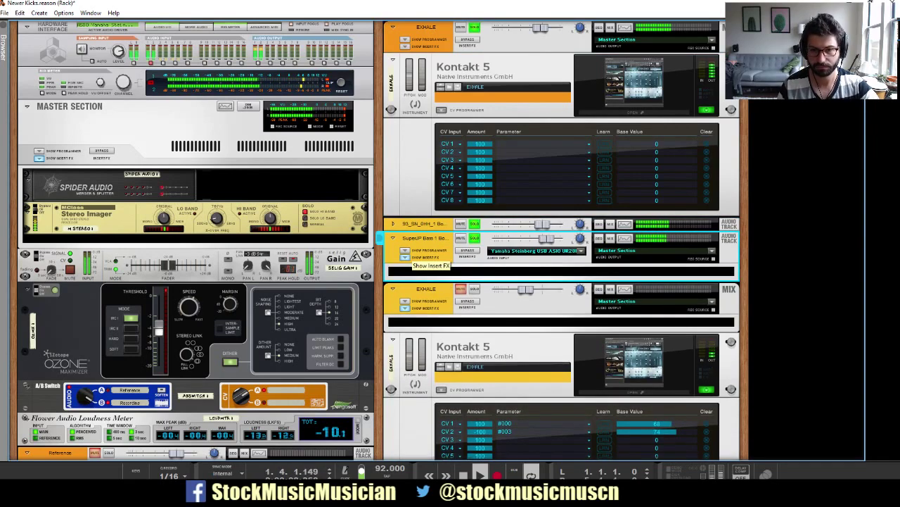
Step: Add a SoundToys Decapitator effect to the SuperJP Bass track's inserts
right_click(411, 268)
mouse_move(492, 259)
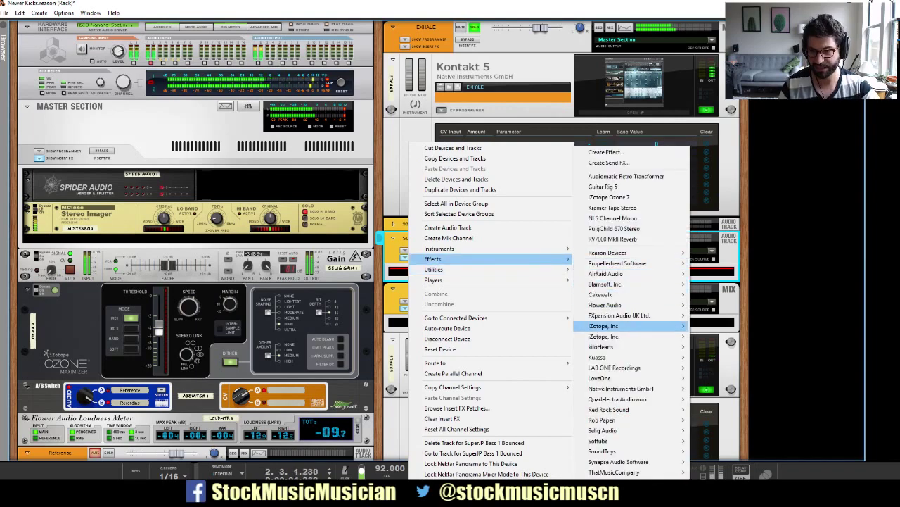
mouse_move(610, 410)
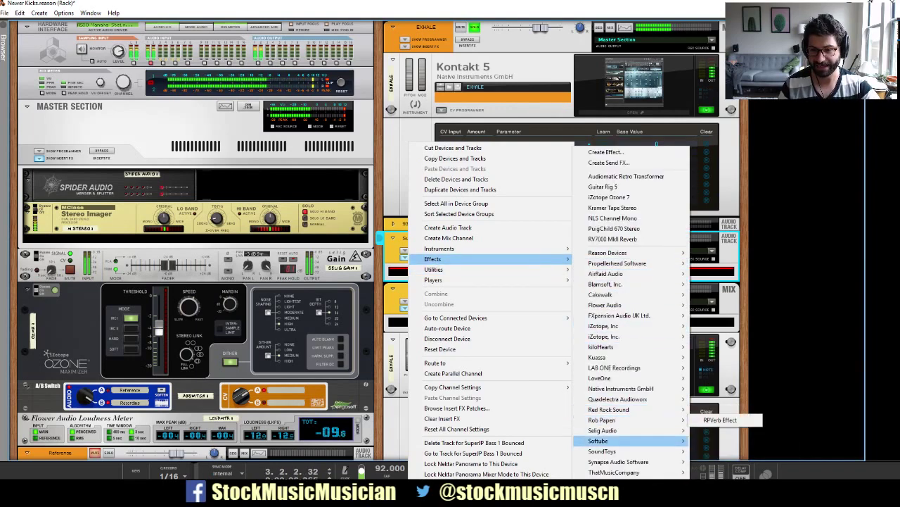
mouse_move(602, 451)
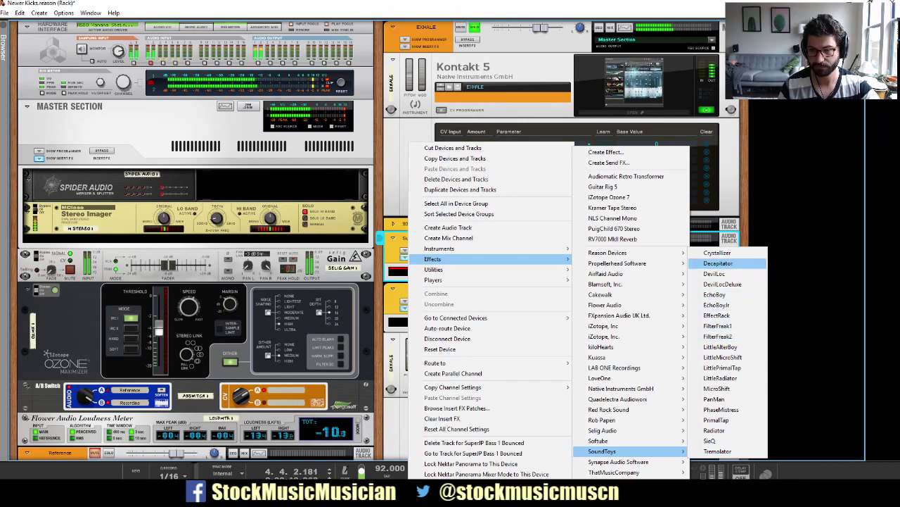
click(718, 263)
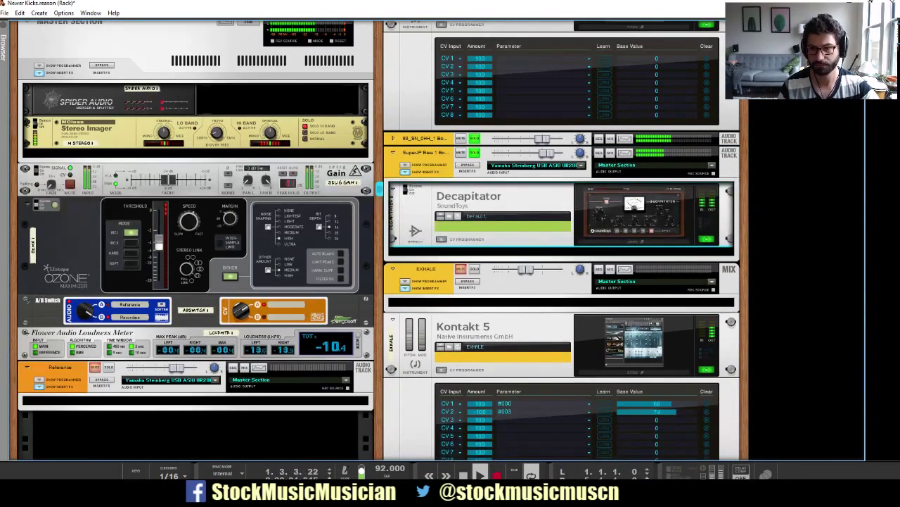
Step: Load the Beefy bass preset in Decapitator 2, lower the SuperJP Bass channel level slightly and reopen the effect's interface
click(83, 65)
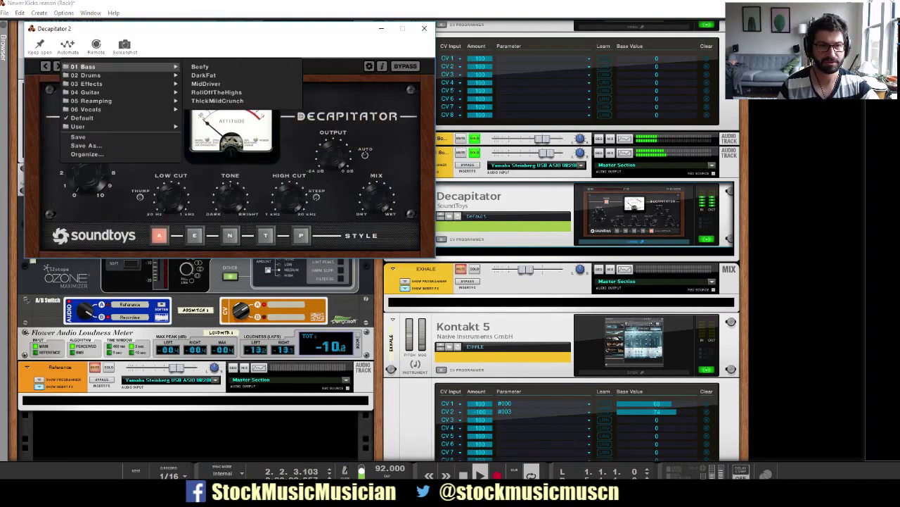
click(200, 66)
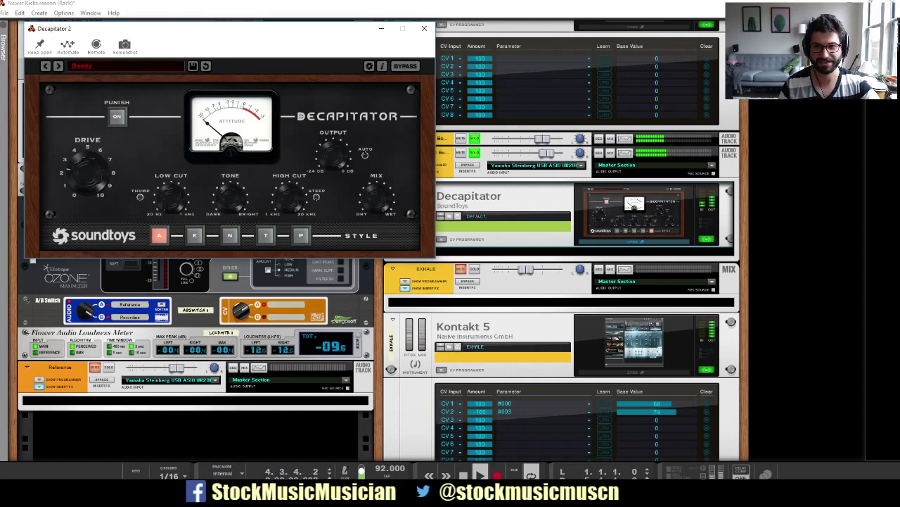
drag(546, 152, 543, 153)
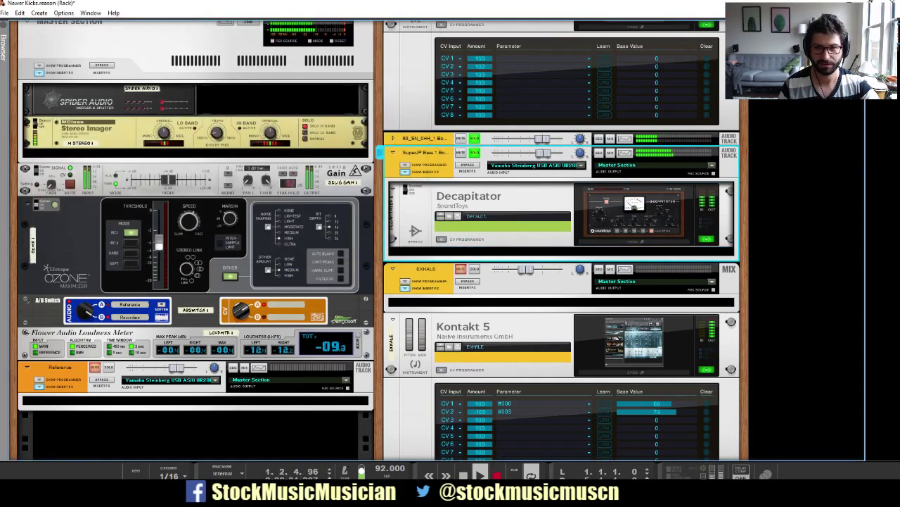
click(634, 241)
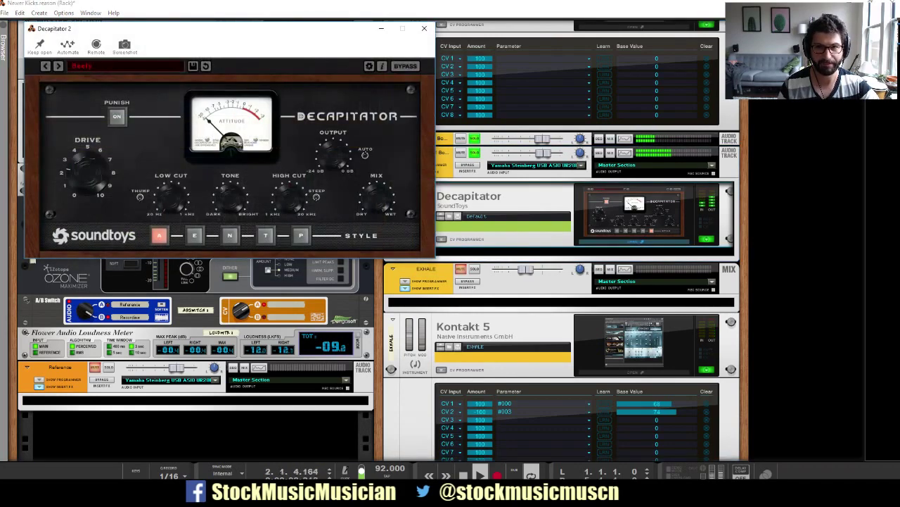
Step: Check Decapitator 2's cabling on the back of the rack and audition its Punish mode
key(Tab)
scroll(380, 240, up, 3)
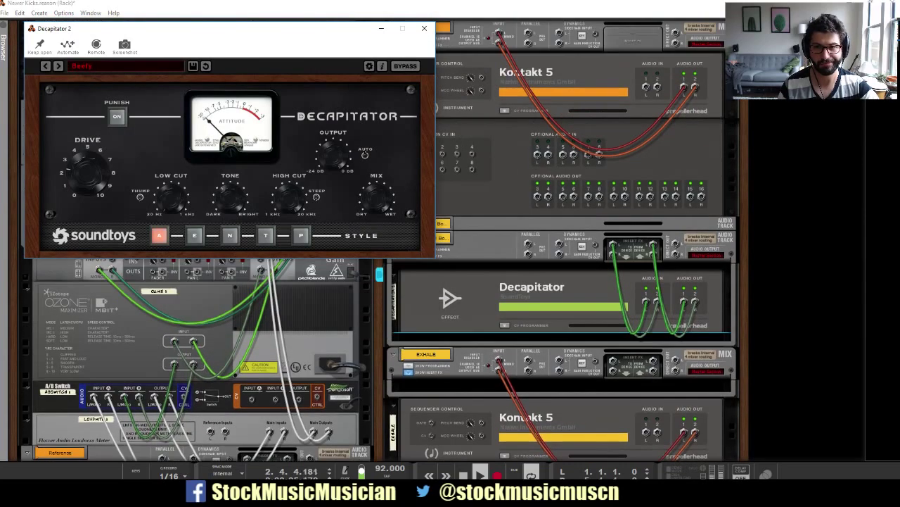
scroll(380, 273, down, 2)
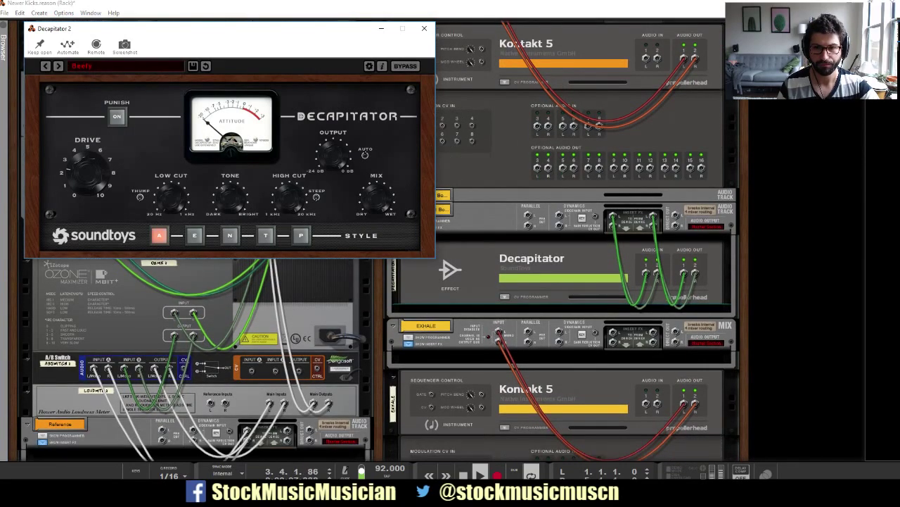
key(Tab)
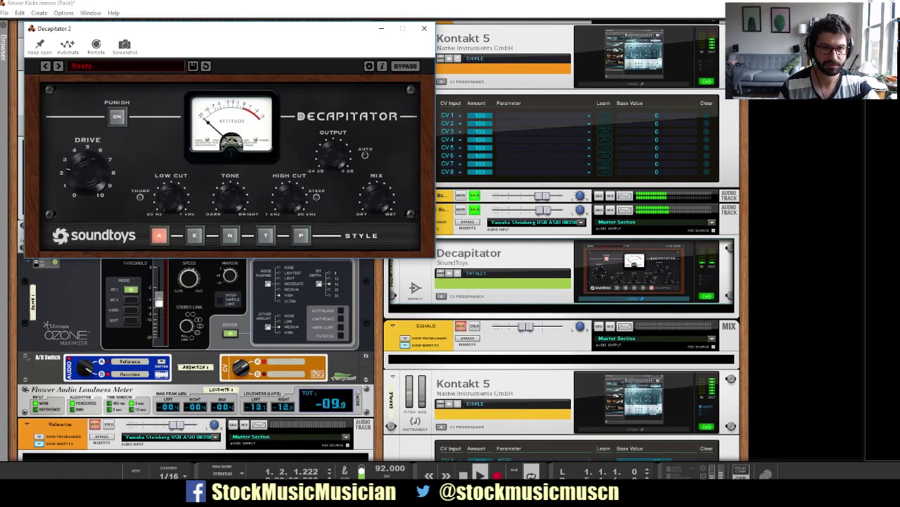
click(117, 116)
click(116, 116)
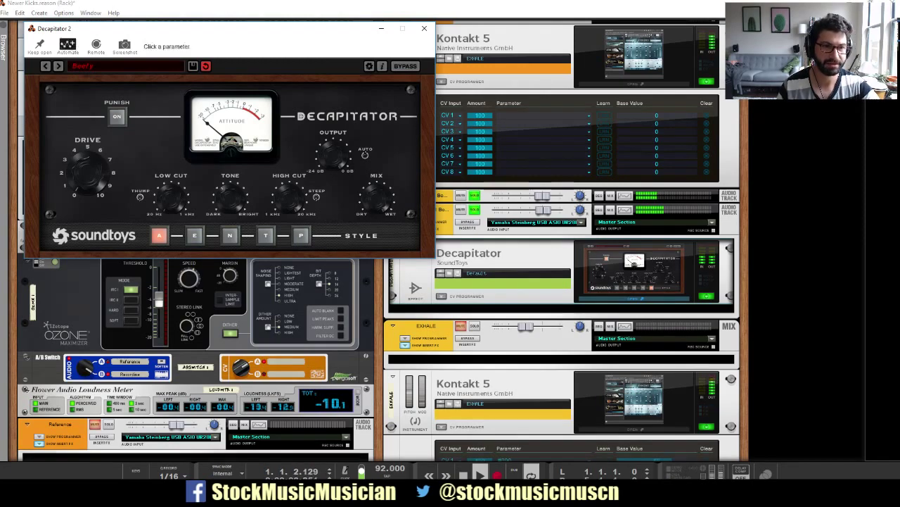
key(F7)
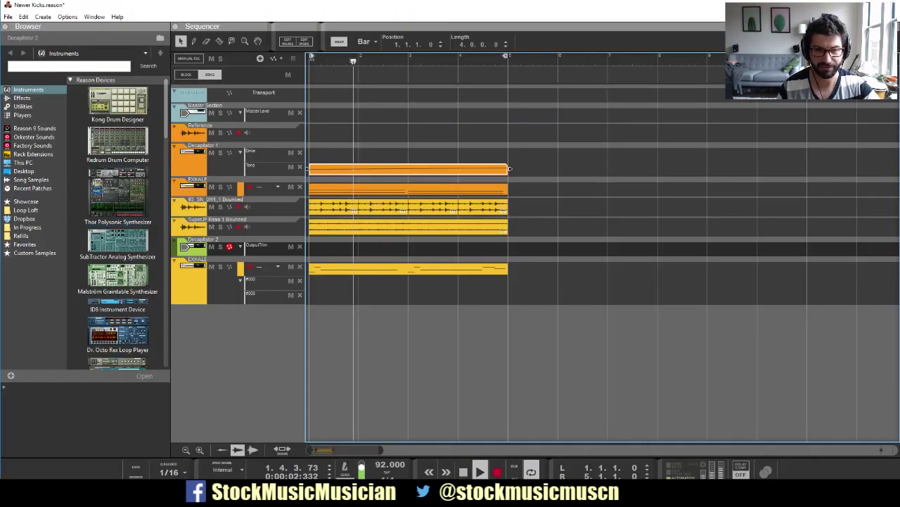
mouse_move(313, 249)
mouse_down()
mouse_move(408, 249)
mouse_move(358, 249)
mouse_up()
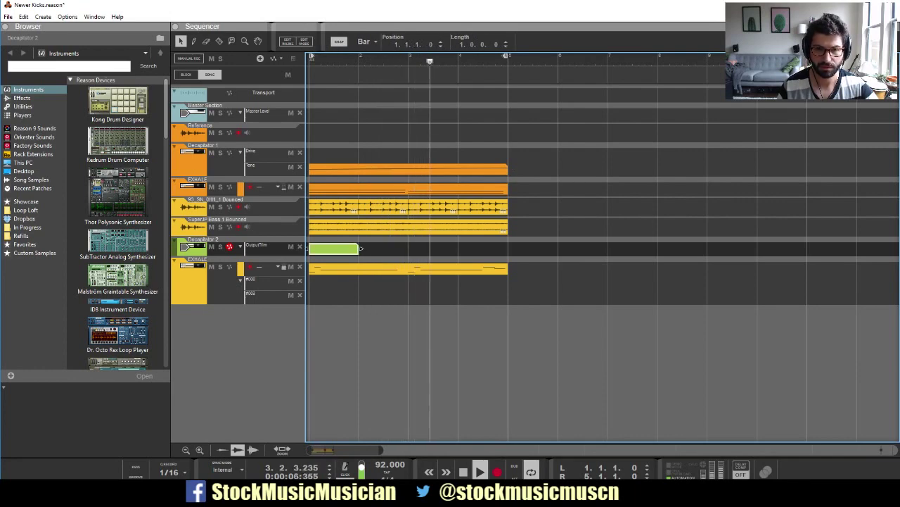
key(Return)
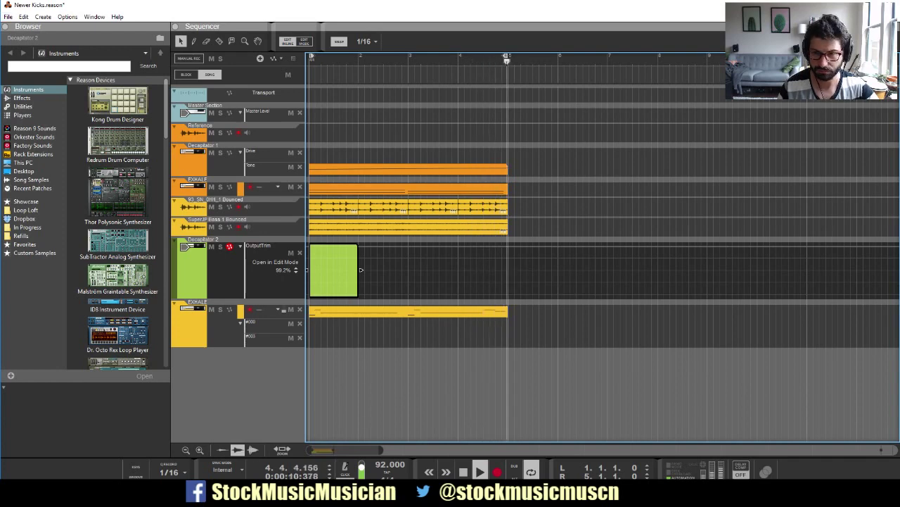
key(Delete)
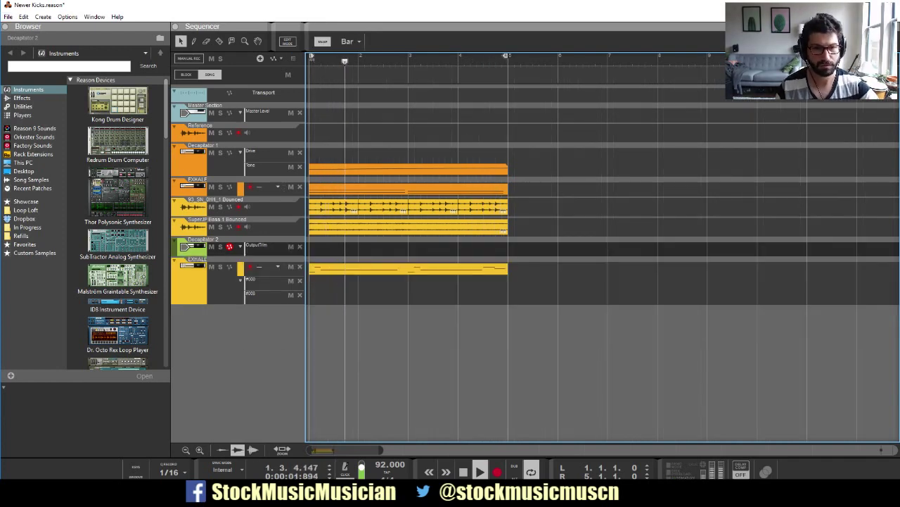
click(300, 246)
Step: Create a Drive automation lane for Decapitator 2 and add a one-bar clip ramping from 1.0% up to 23.5%
key(F6)
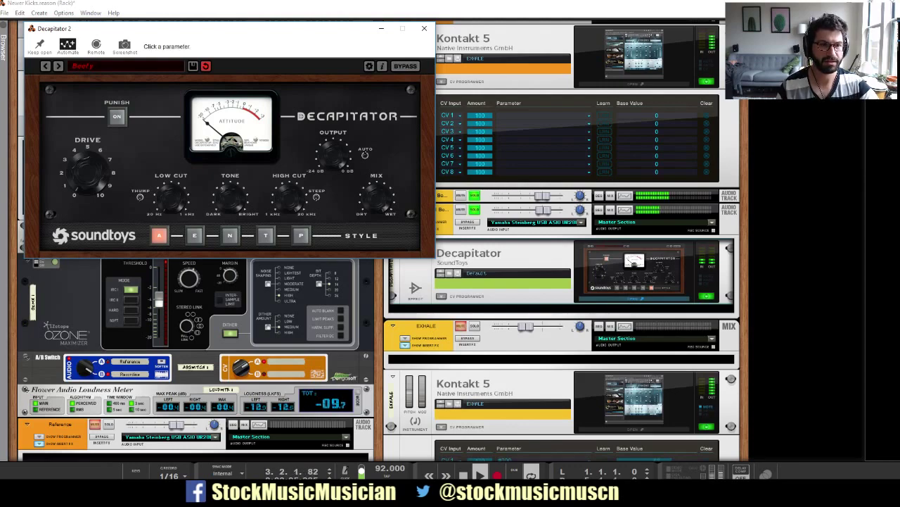
key(F7)
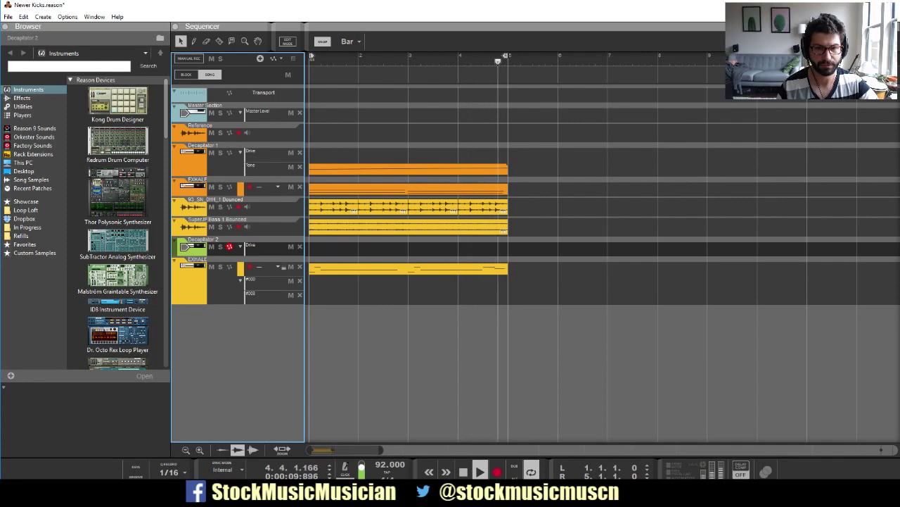
double_click(333, 249)
key(Return)
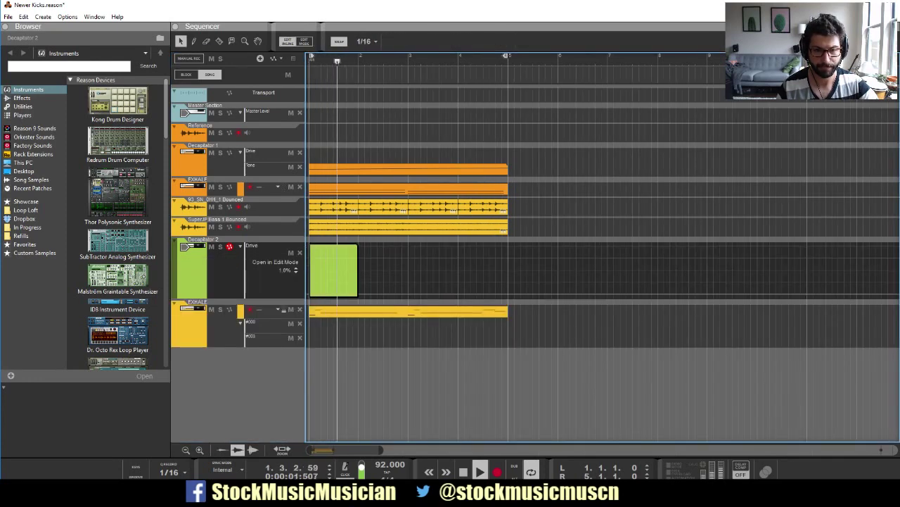
double_click(356, 283)
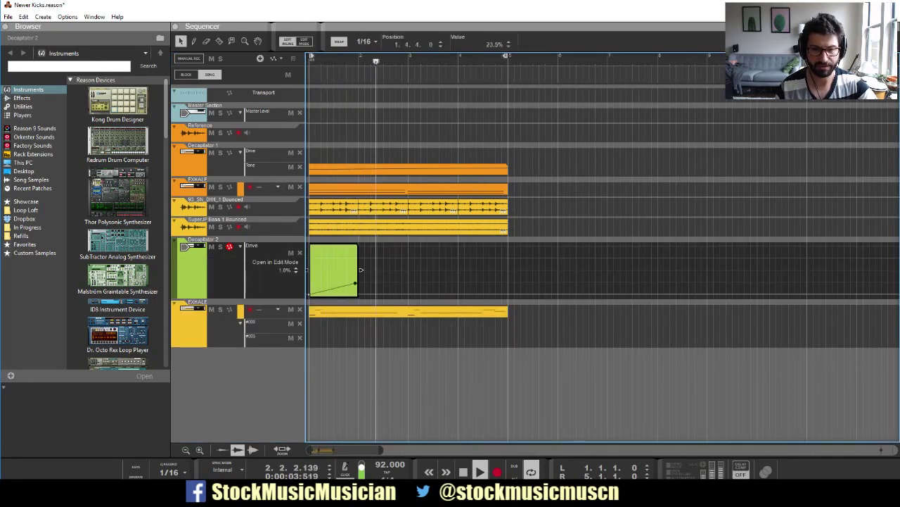
key(Escape)
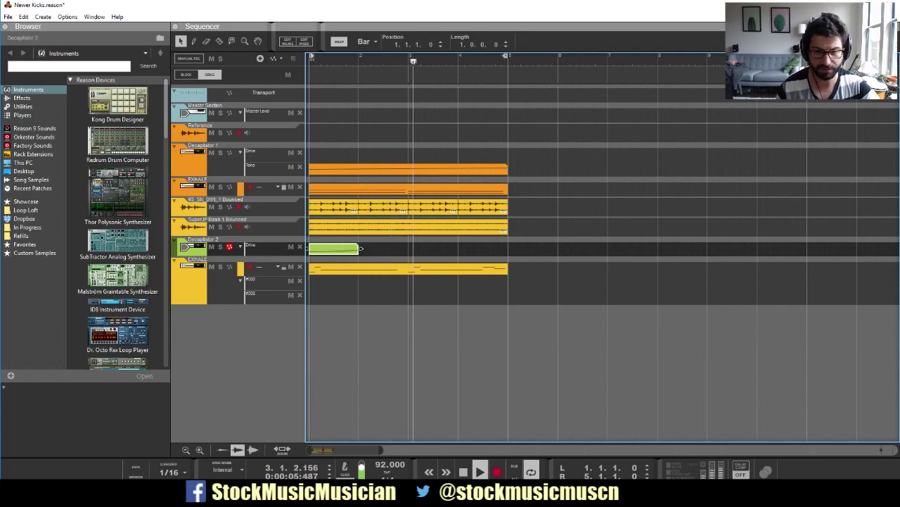
Step: Stop playback and copy the one-bar Drive automation clip three times to fill bars 2 to 4
key(space)
key(ctrl+c)
key(ctrl+v)
key(ctrl+v)
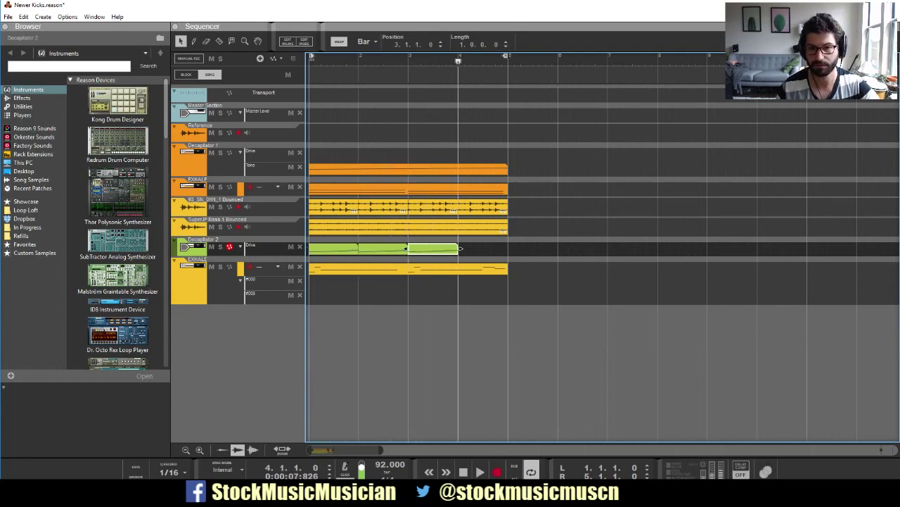
key(ctrl+v)
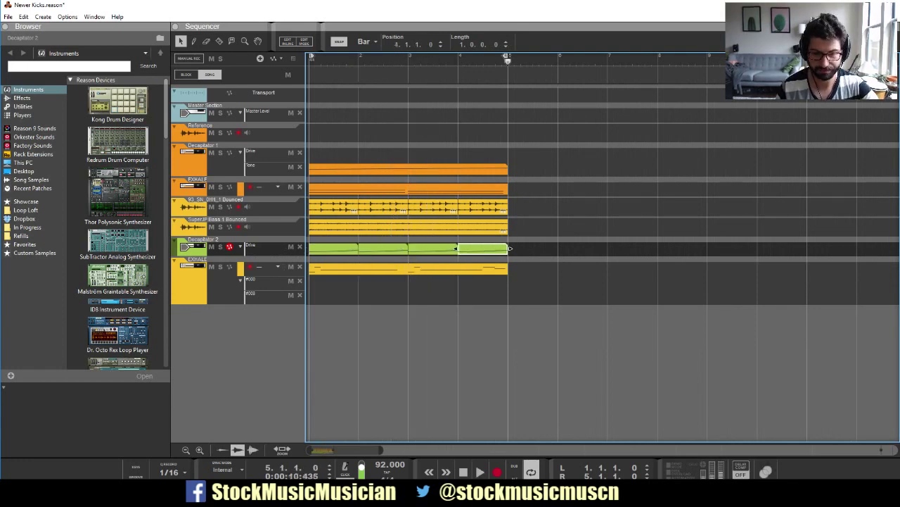
Step: Play the loop from the start and return to the rack to watch the Drive automation on Decapitator 2
key(shift+Return)
key(space)
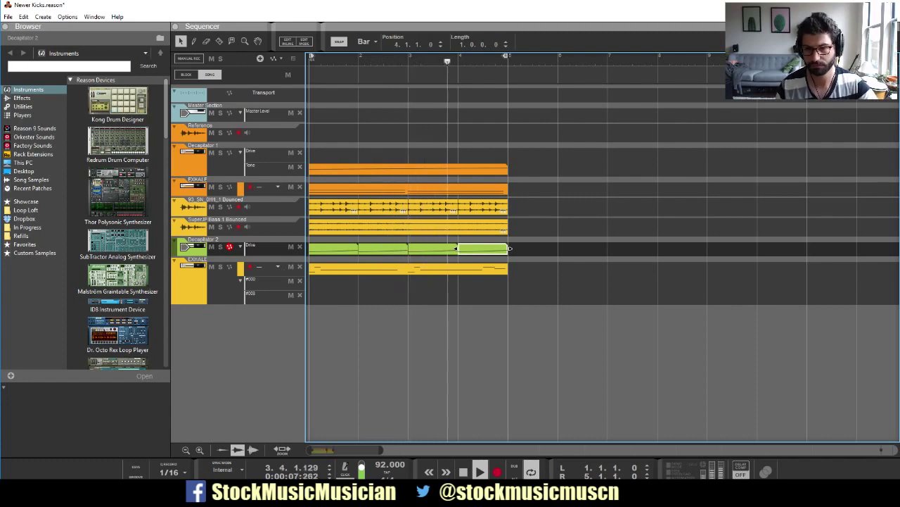
key(F6)
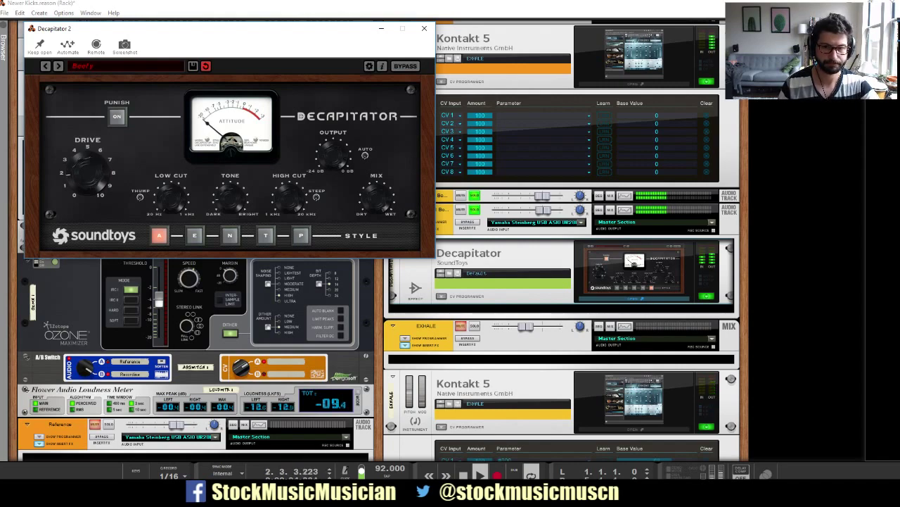
Step: Lower the SuperJP Bass 1 channel's level slightly and solo the EXHALE mix channel
drag(543, 210, 539, 210)
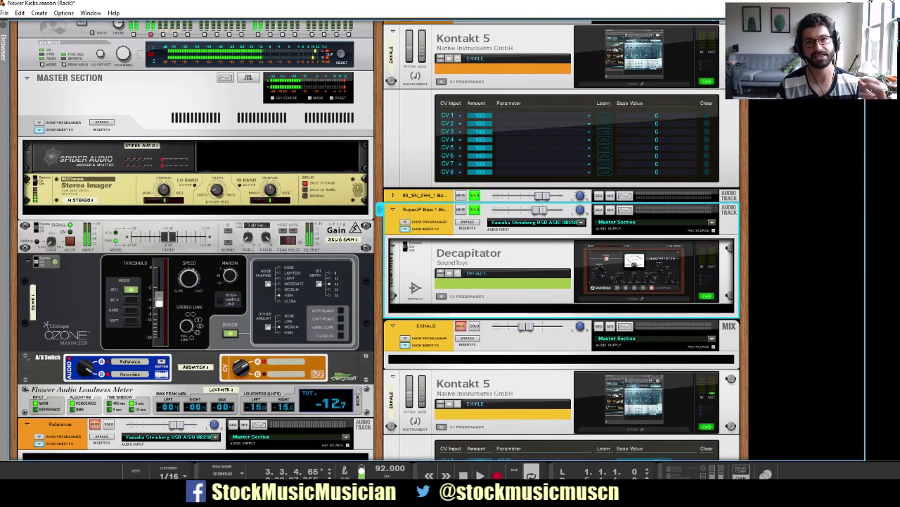
scroll(380, 239, down, 3)
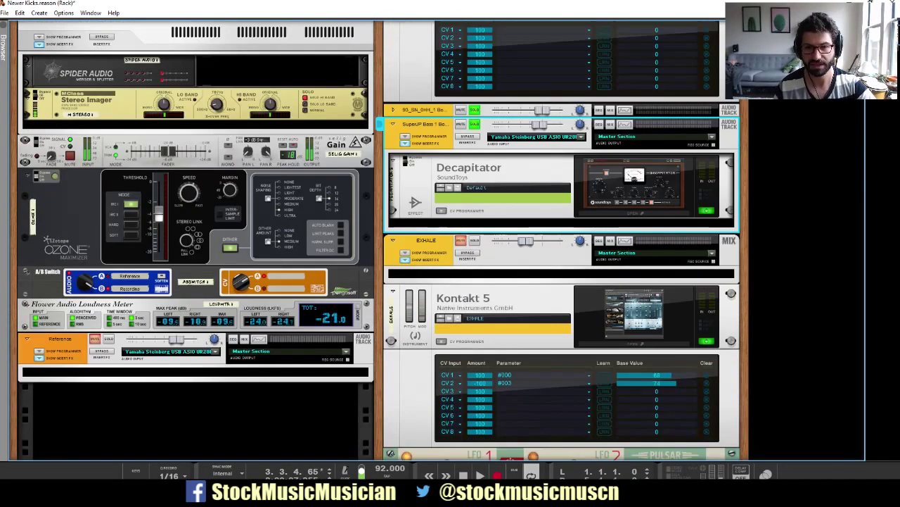
click(476, 243)
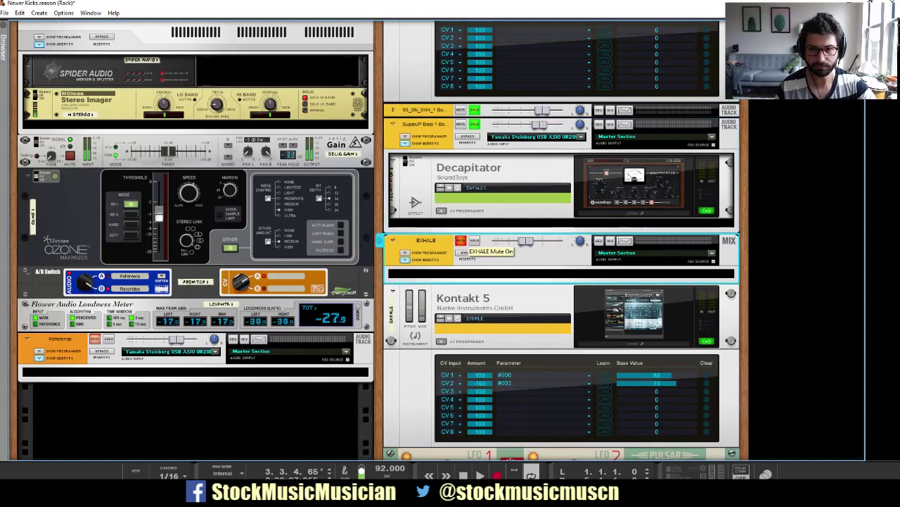
click(476, 242)
Step: Expand the 93_SN_0HH_1 drum channel and insert a SoundToys DevilLocDeluxe directly in its insert effects
click(393, 110)
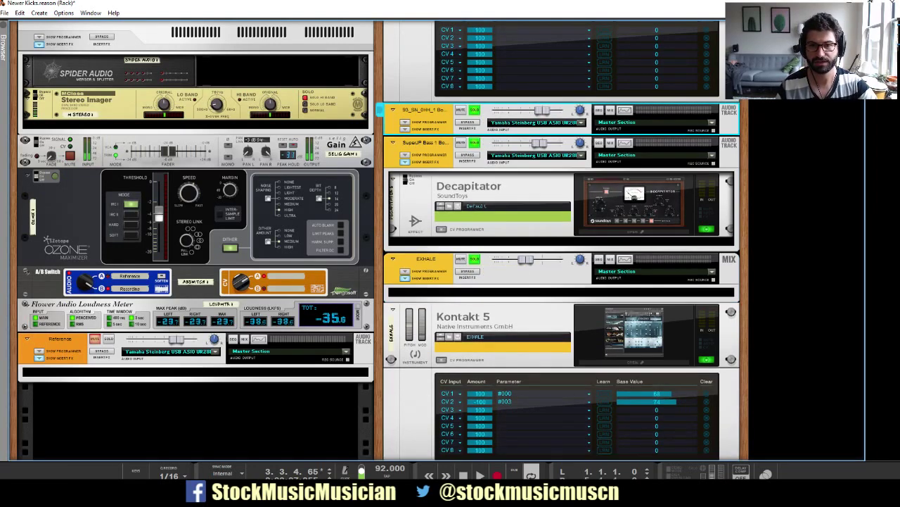
click(406, 128)
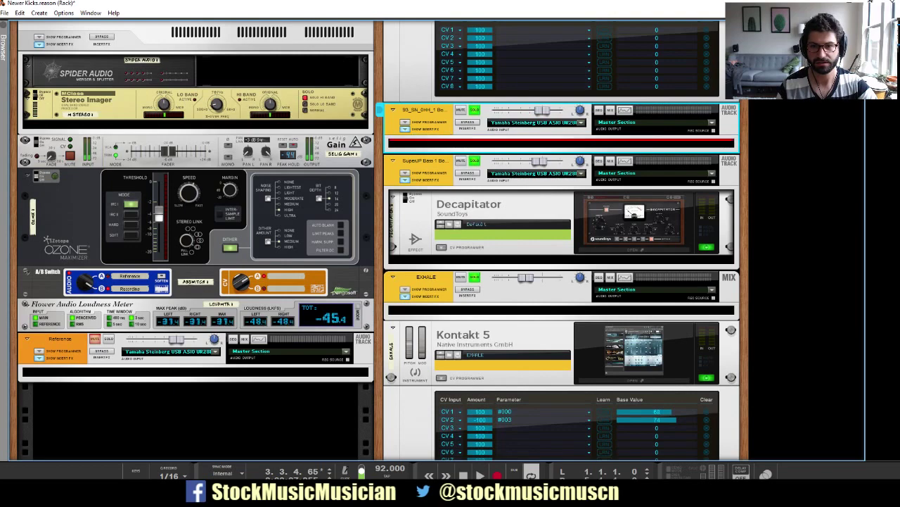
right_click(438, 142)
mouse_move(492, 259)
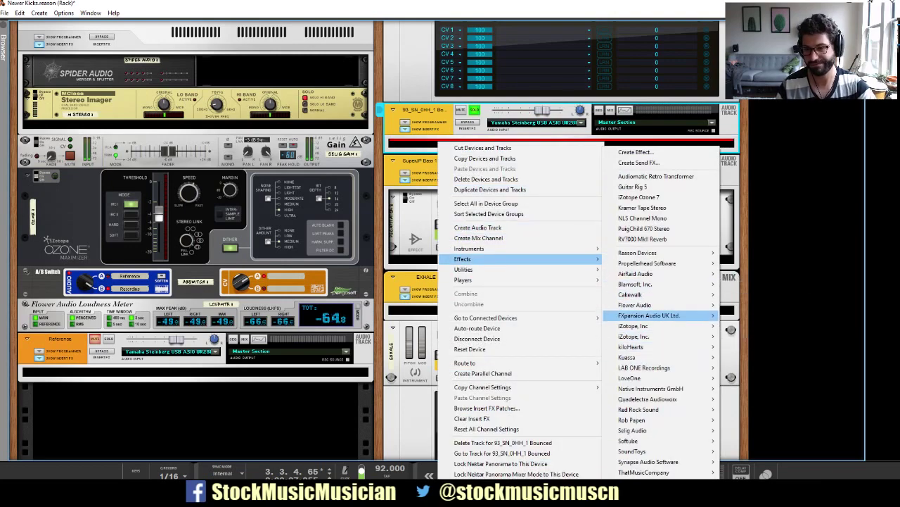
mouse_move(632, 451)
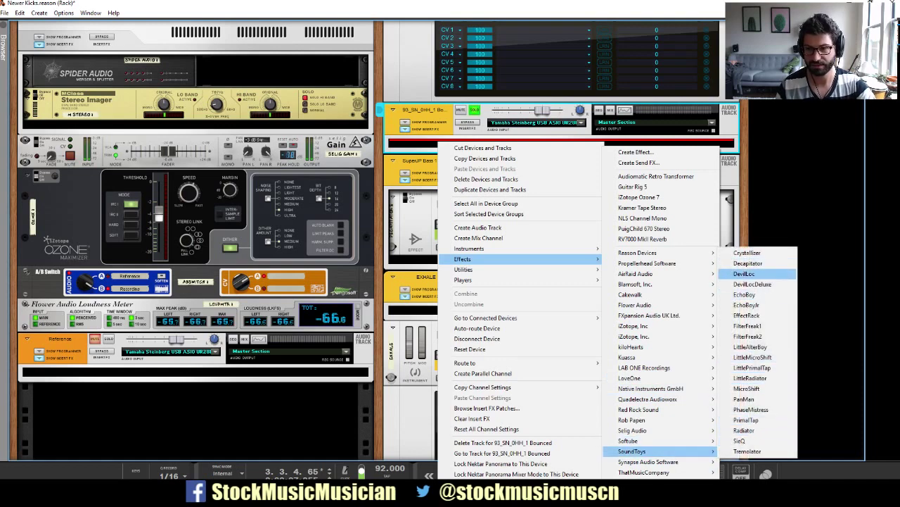
click(747, 263)
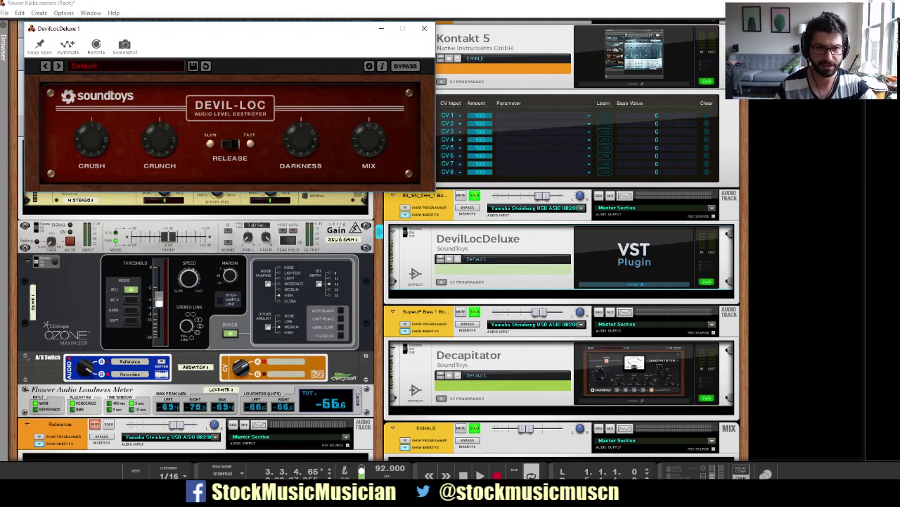
Step: Audition the Drum Giant Sizer preset on the drum channel's DevilLocDeluxe, then delete the device
key(space)
click(125, 66)
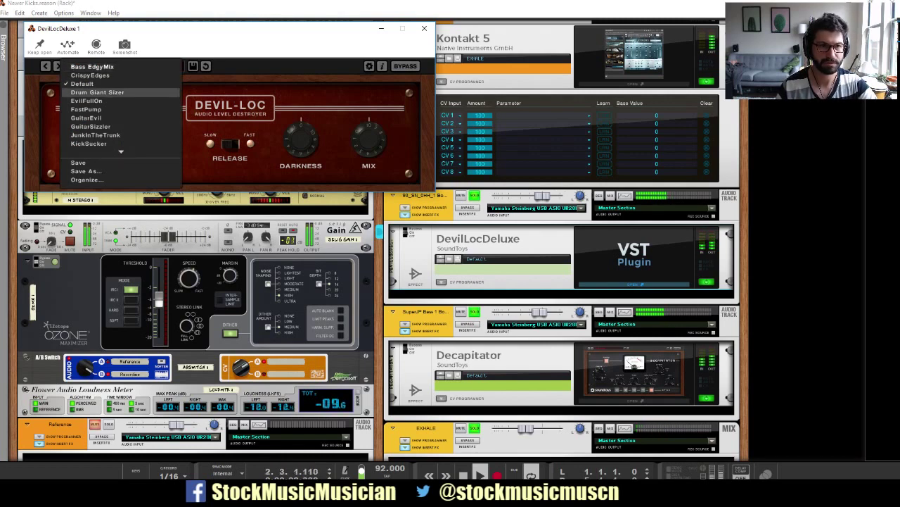
click(97, 92)
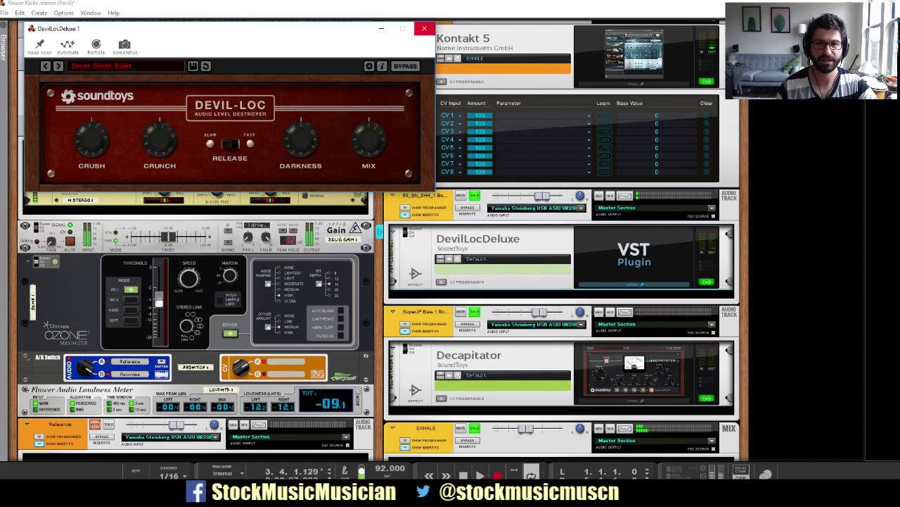
click(424, 28)
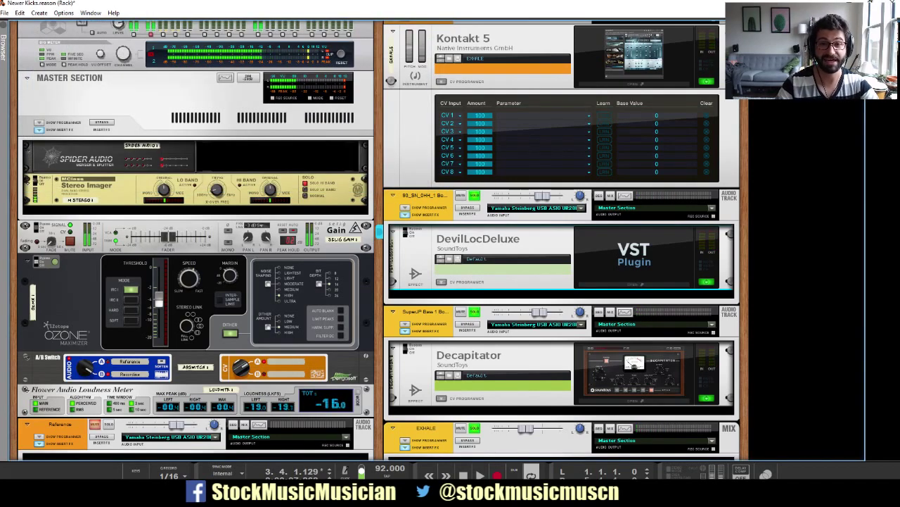
key(Delete)
key(Return)
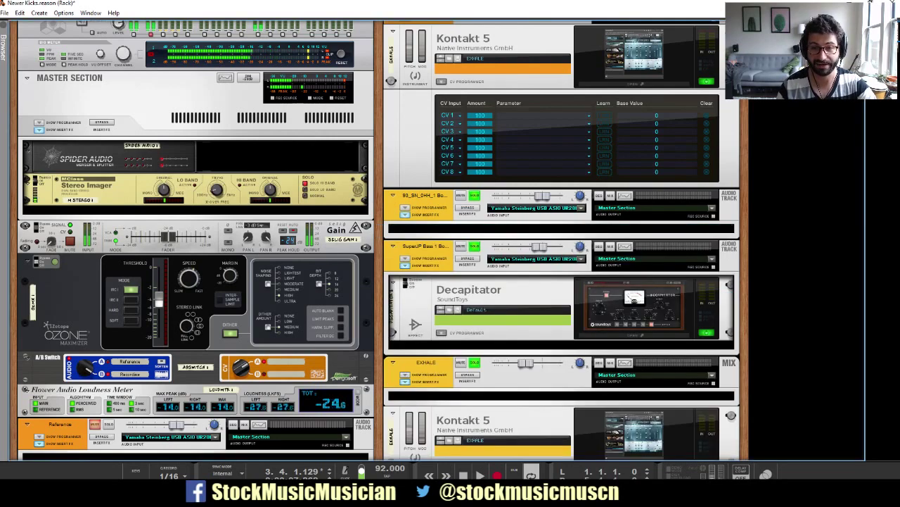
Step: Create a parallel channel for the 93_SN_0HH_1 drum track, then solo and expand it
right_click(418, 204)
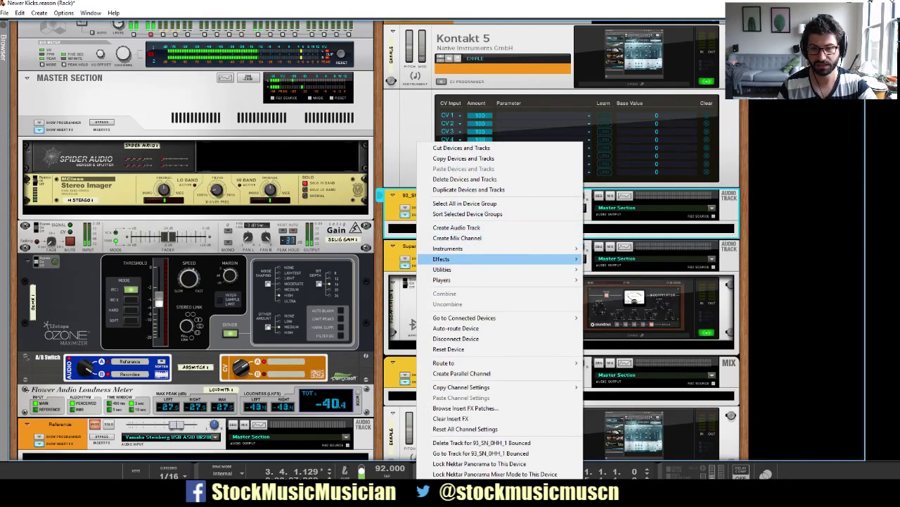
click(462, 373)
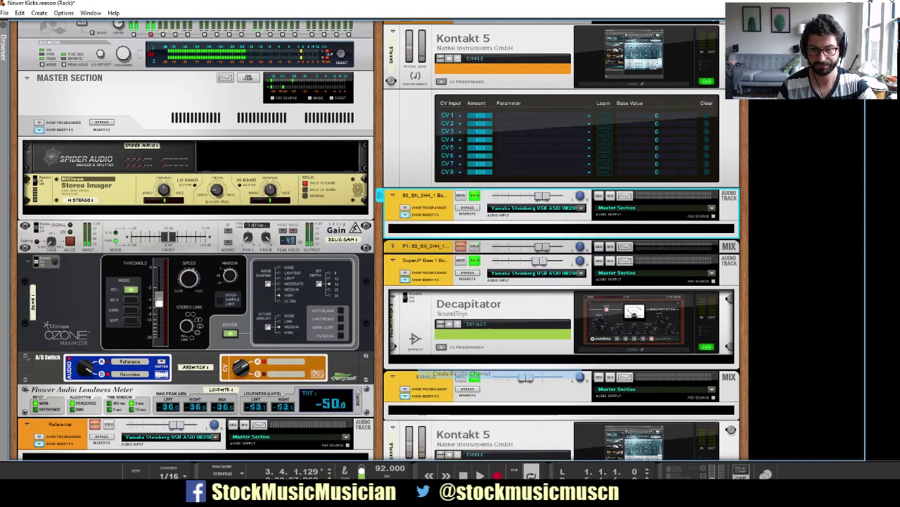
click(475, 245)
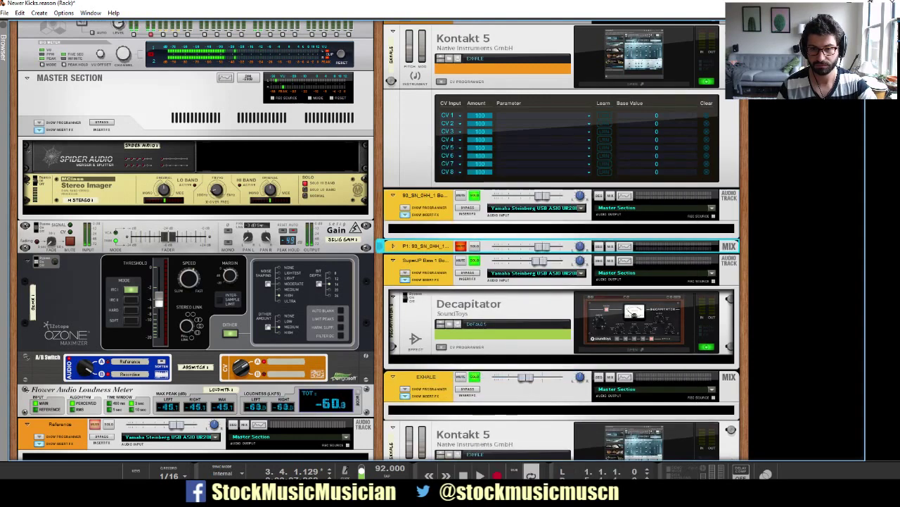
click(393, 245)
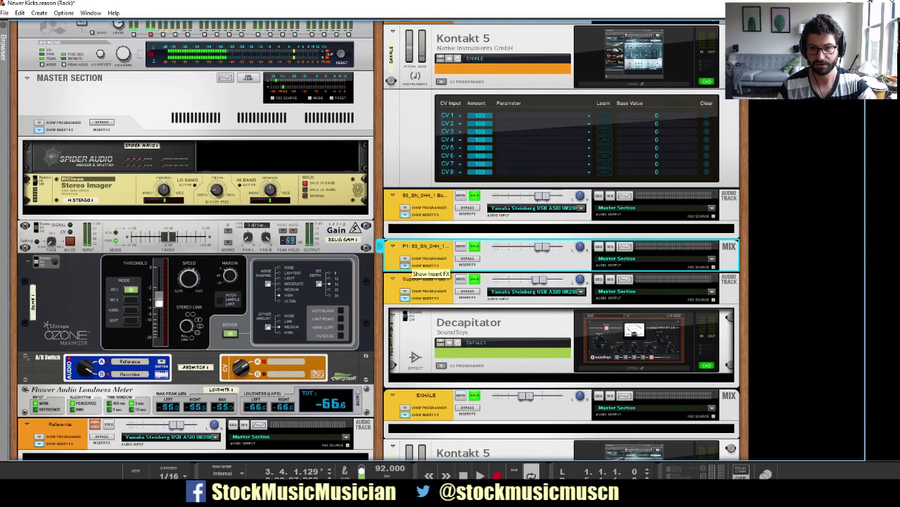
Step: Insert a SoundToys DevilLocDeluxe on the parallel drum channel and load its Drum Giant Sizer preset
right_click(415, 270)
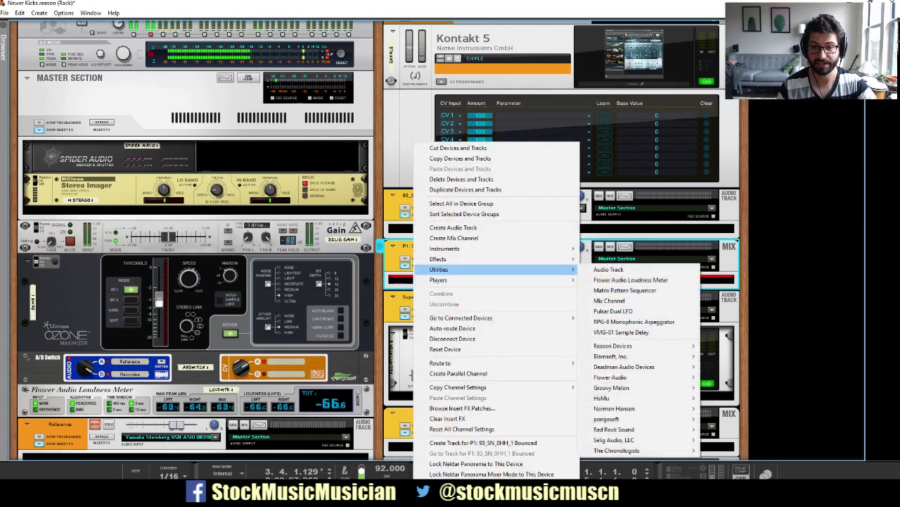
mouse_move(439, 259)
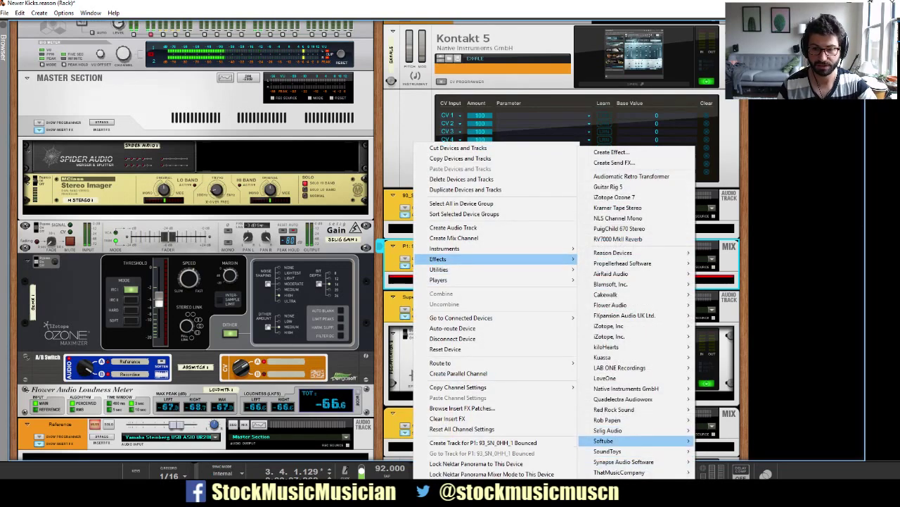
mouse_move(607, 451)
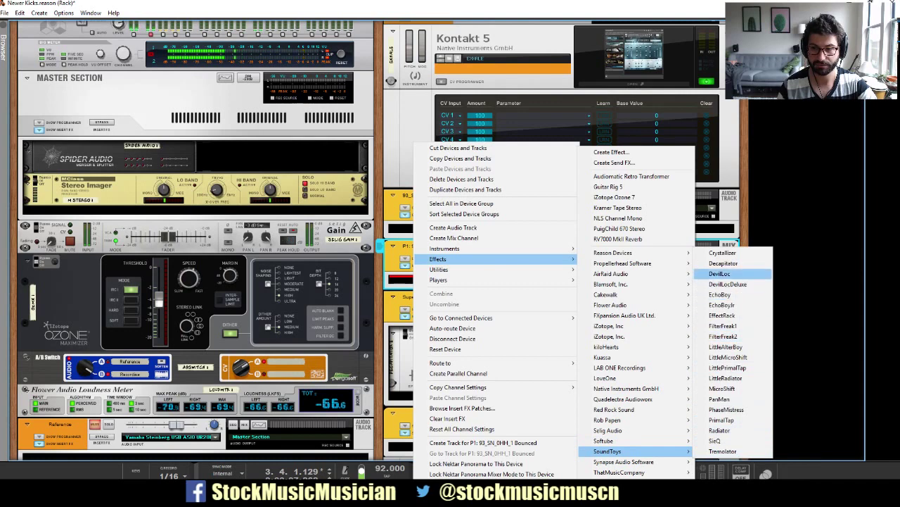
click(723, 264)
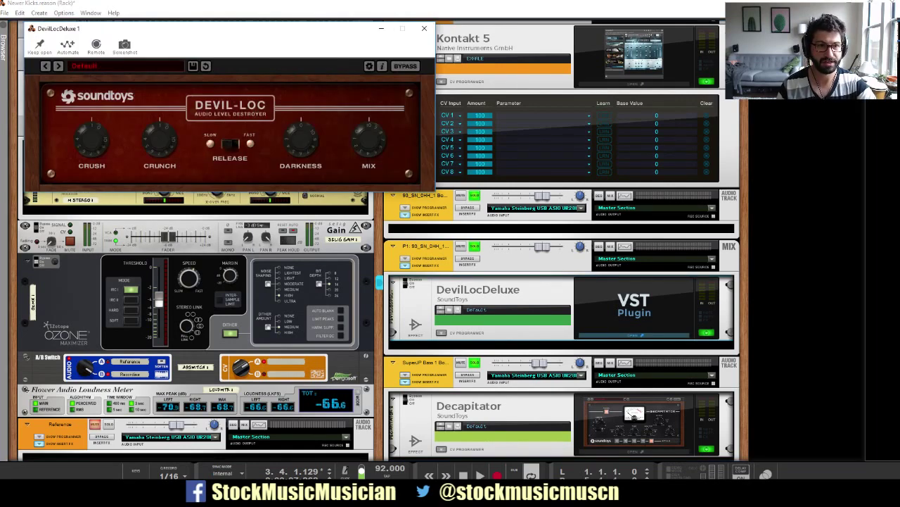
click(126, 66)
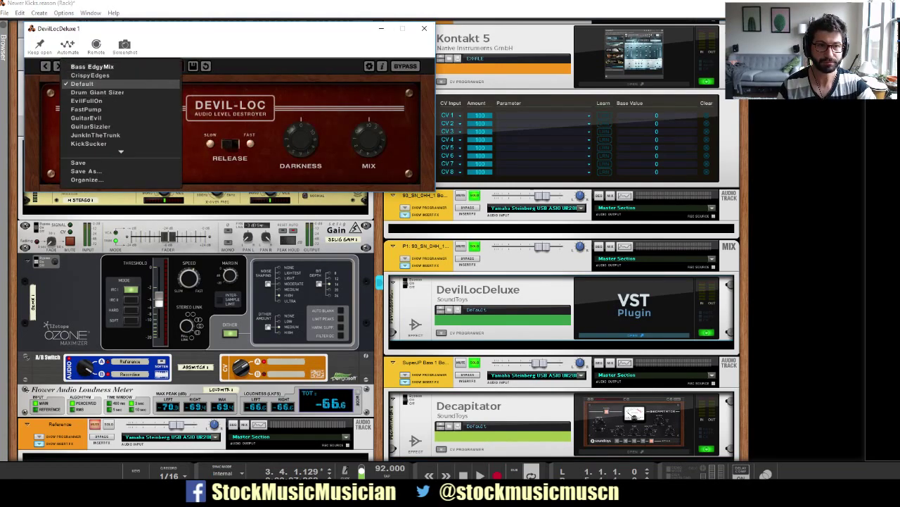
click(97, 92)
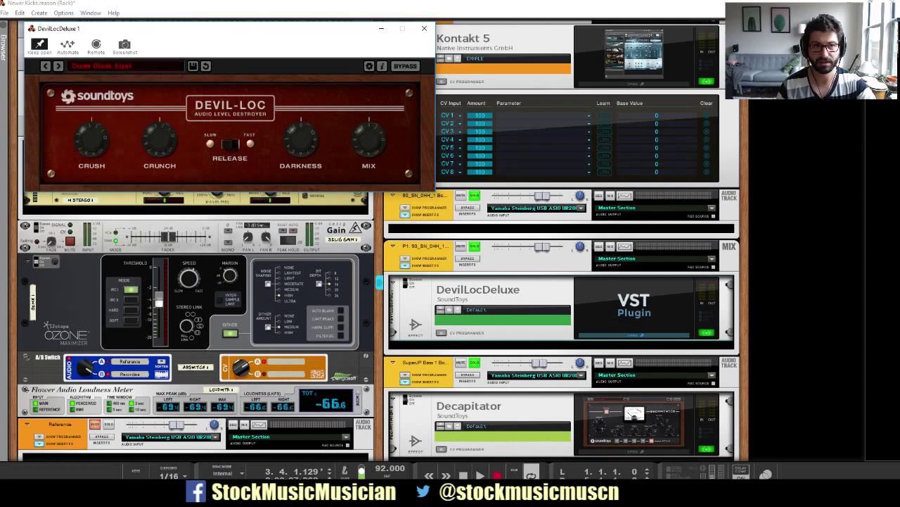
Step: Pull the parallel drum channel's level far down and start playback with the DevilLocDeluxe window kept open
click(389, 282)
drag(541, 247, 495, 246)
key(space)
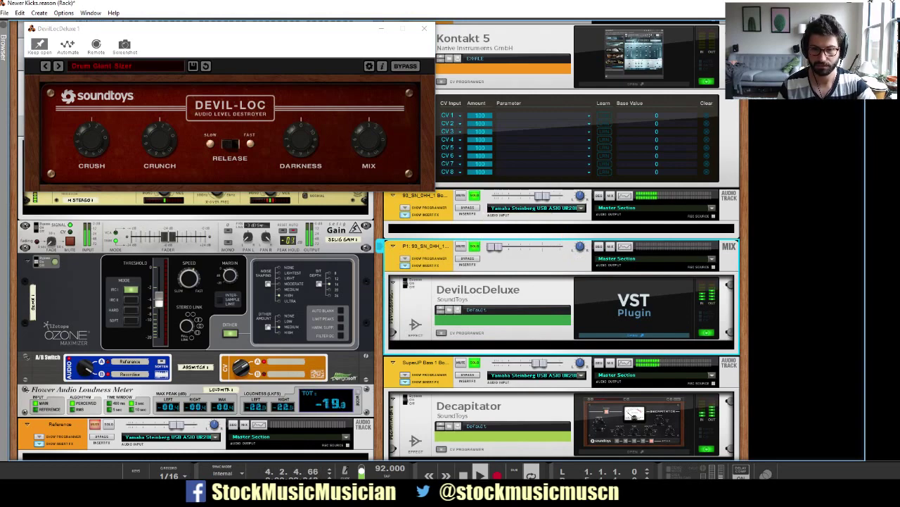
Step: Unsolo every channel except the drum track and its parallel channel, and blend in more of the parallel level
click(474, 362)
scroll(474, 362, down, 3)
click(474, 308)
scroll(474, 308, up, 3)
click(474, 28)
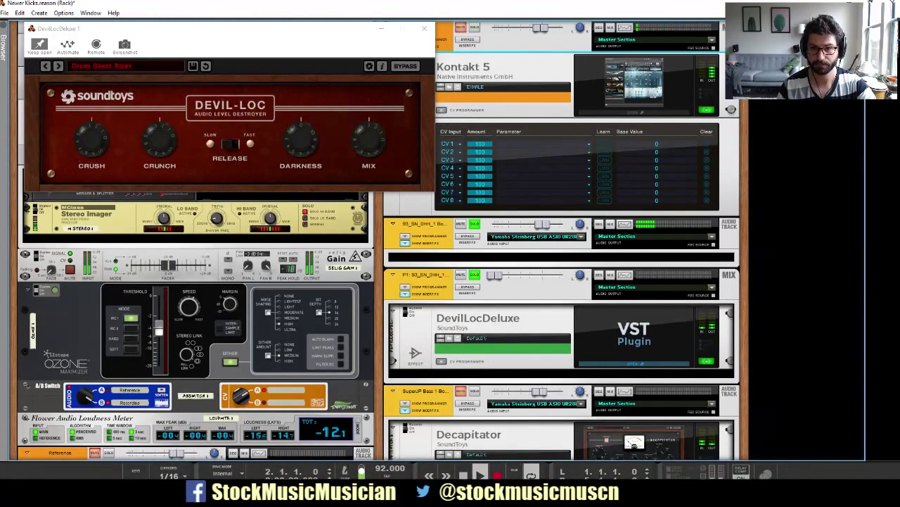
drag(496, 274, 525, 275)
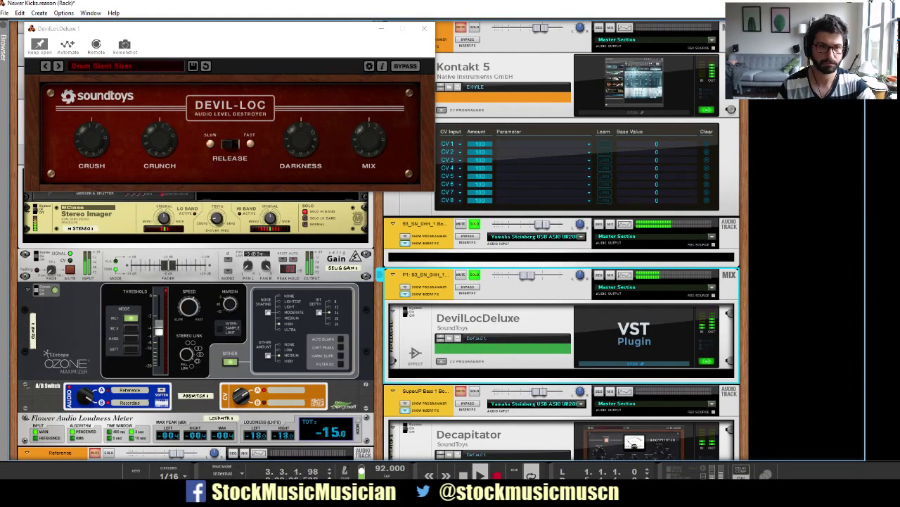
Step: Audition the KickSucker preset on DevilLocDeluxe while adjusting the parallel level, then return to Drum Giant Sizer
click(99, 65)
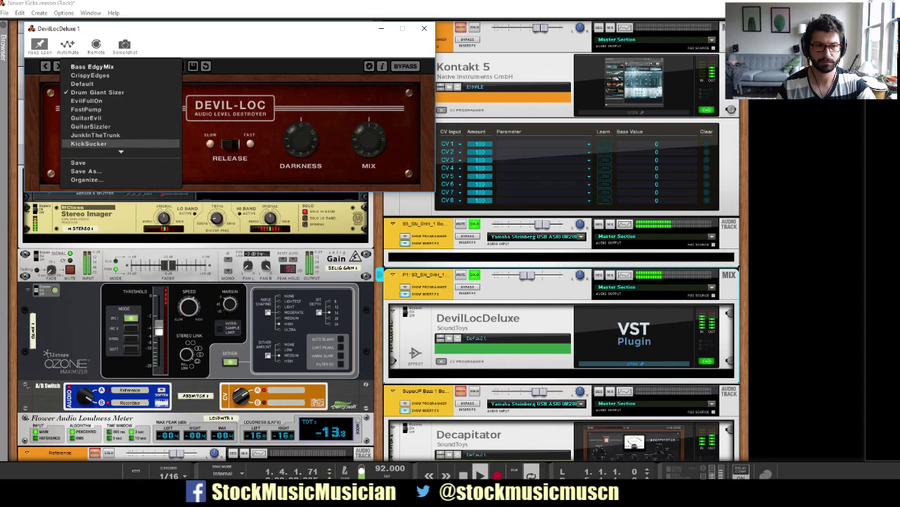
click(89, 143)
click(580, 275)
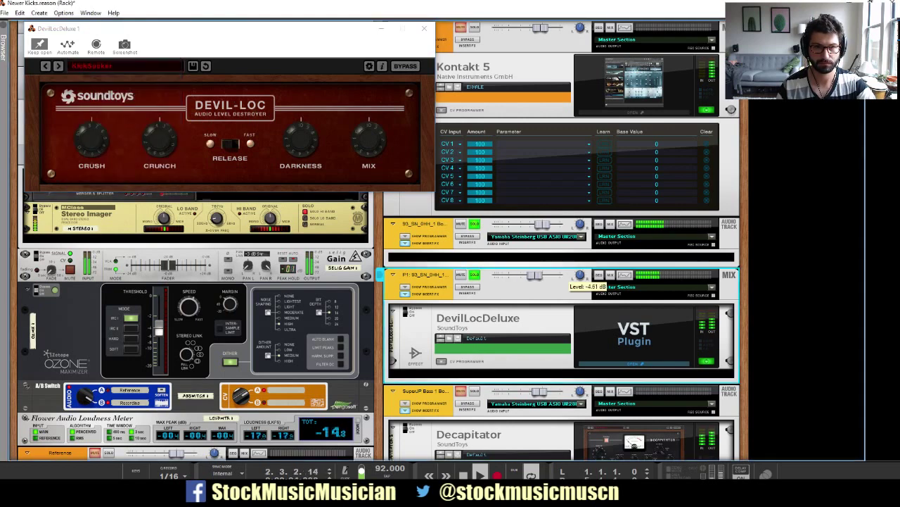
drag(535, 275, 524, 276)
click(106, 65)
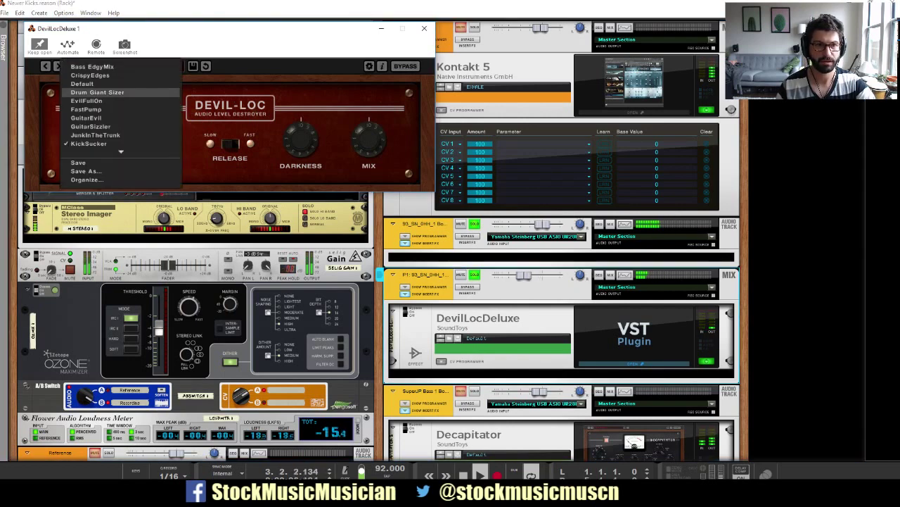
click(97, 92)
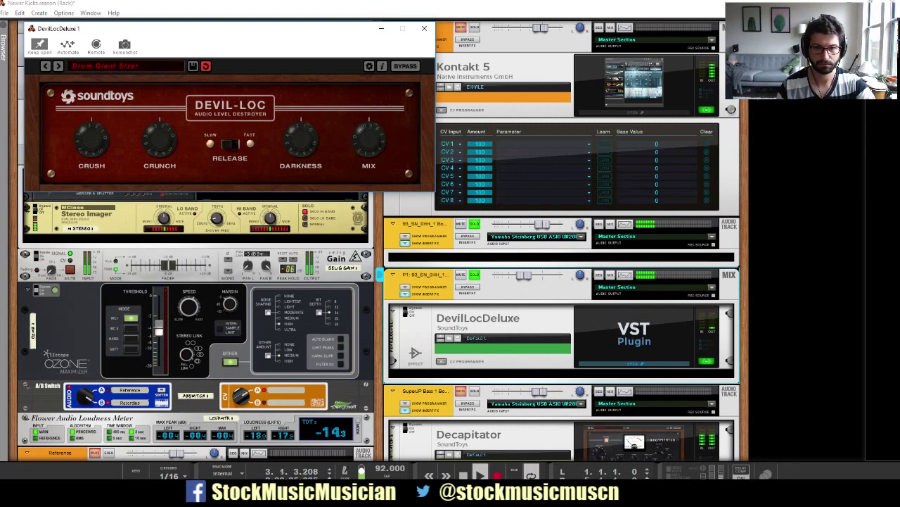
Step: Compare the drums with and without the parallel channel by toggling its solo, then close the DevilLocDeluxe window
click(475, 275)
click(474, 275)
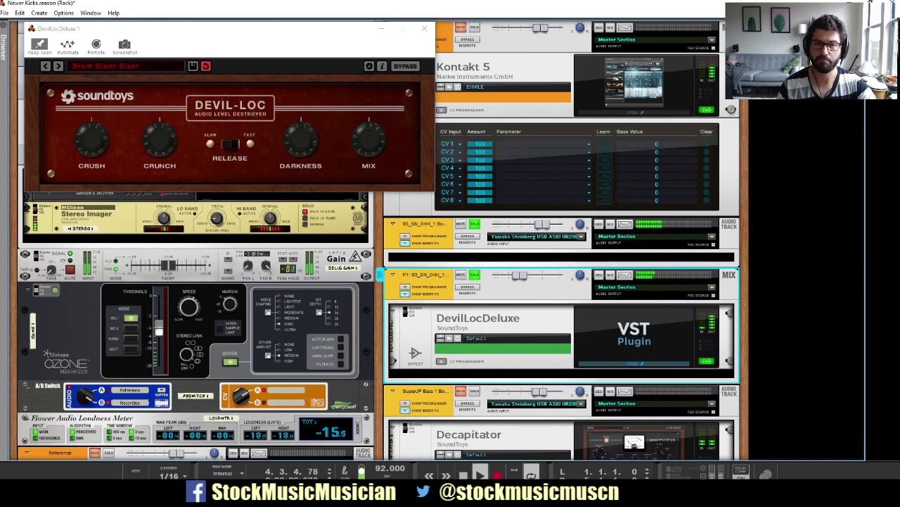
click(425, 28)
Step: Unsolo the drum track and its parallel channel, and unmute the parallel and EXHALE channels for the full mix
click(475, 224)
click(475, 275)
scroll(380, 239, down, 8)
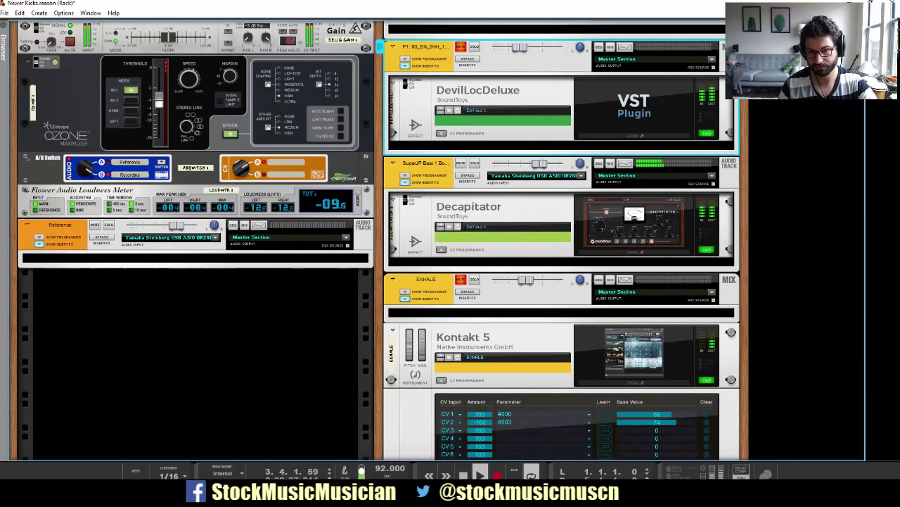
click(461, 280)
click(461, 46)
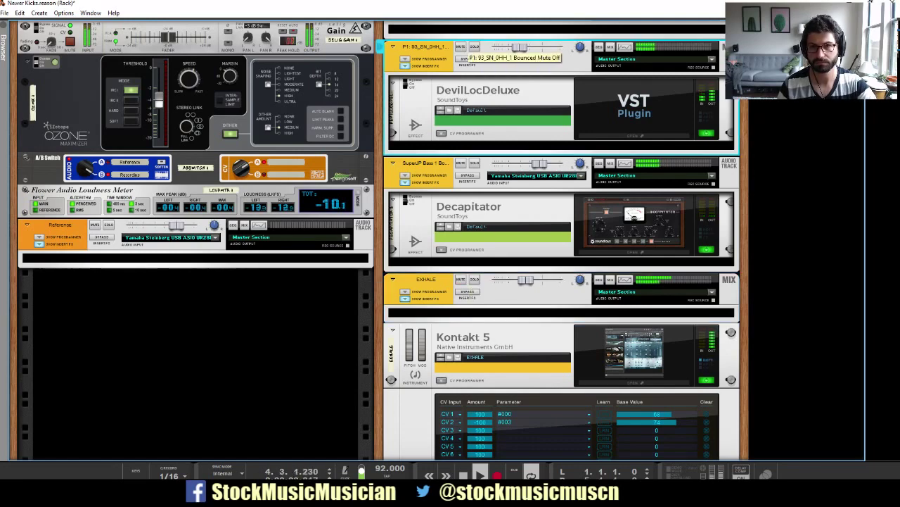
Step: Solo the EXHALE mix channel and insert the SoundToys PhaseMistress effect on it
scroll(470, 59, up, 3)
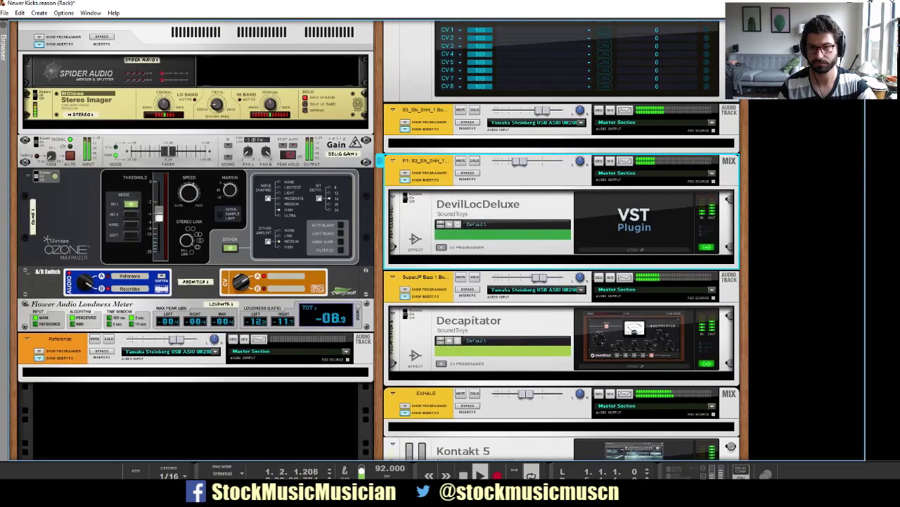
scroll(468, 174, down, 5)
click(474, 251)
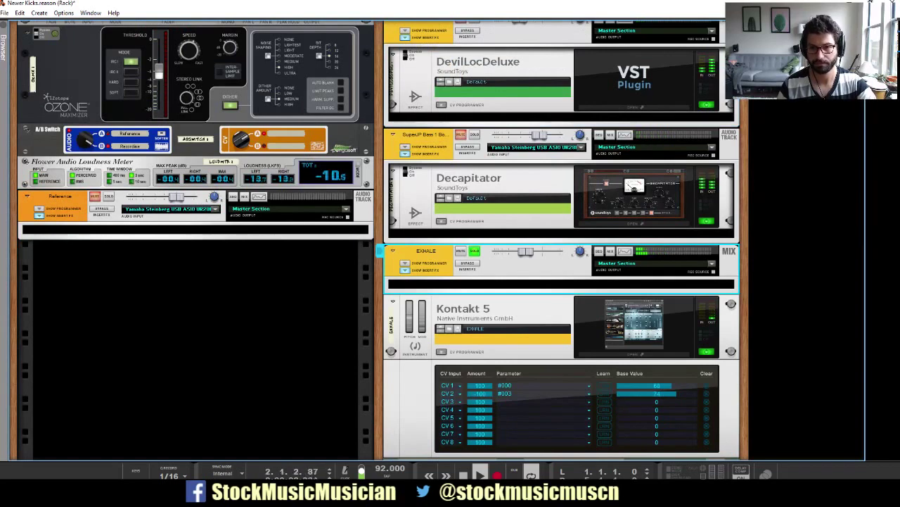
right_click(568, 283)
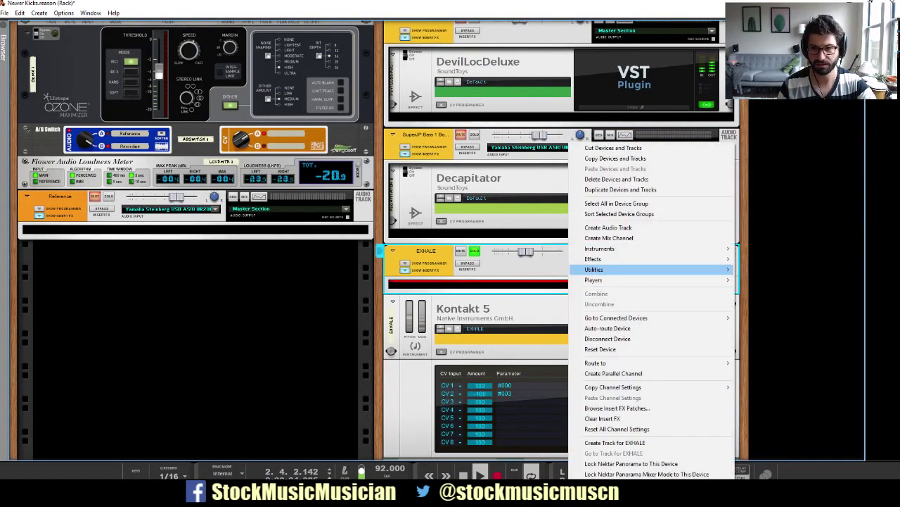
mouse_move(593, 259)
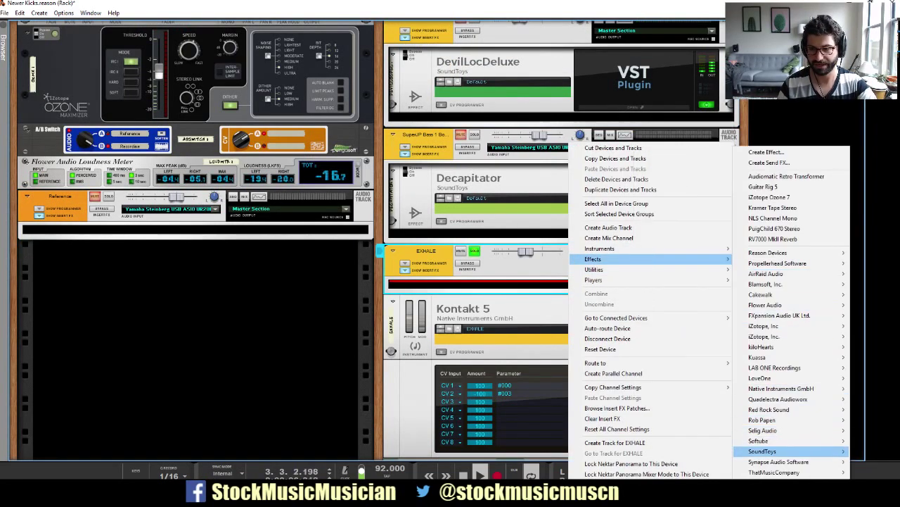
mouse_move(763, 451)
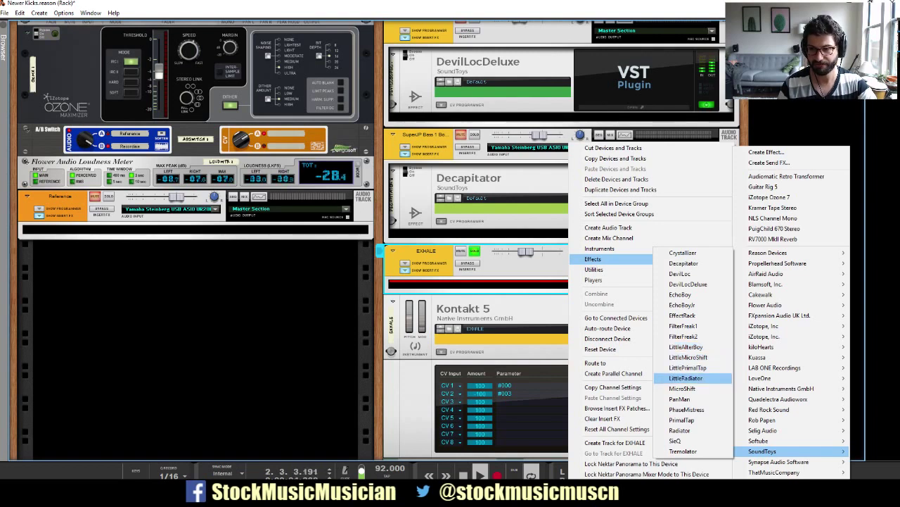
click(687, 409)
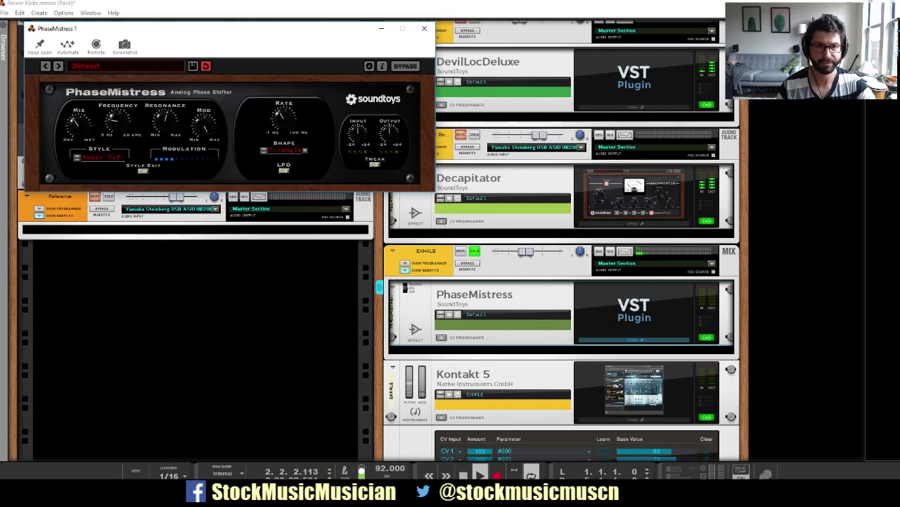
Step: Set the PhaseMistress color to Classic in its style editor, then collapse the editor
click(143, 171)
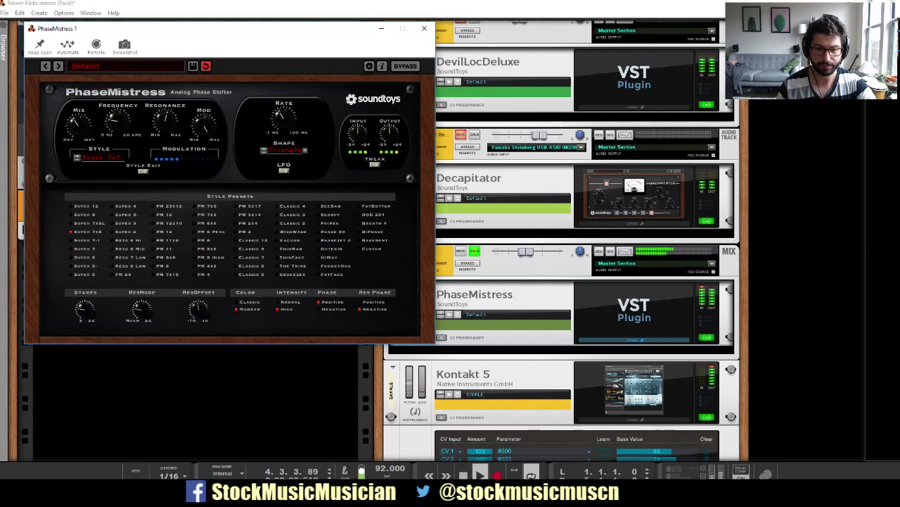
click(237, 302)
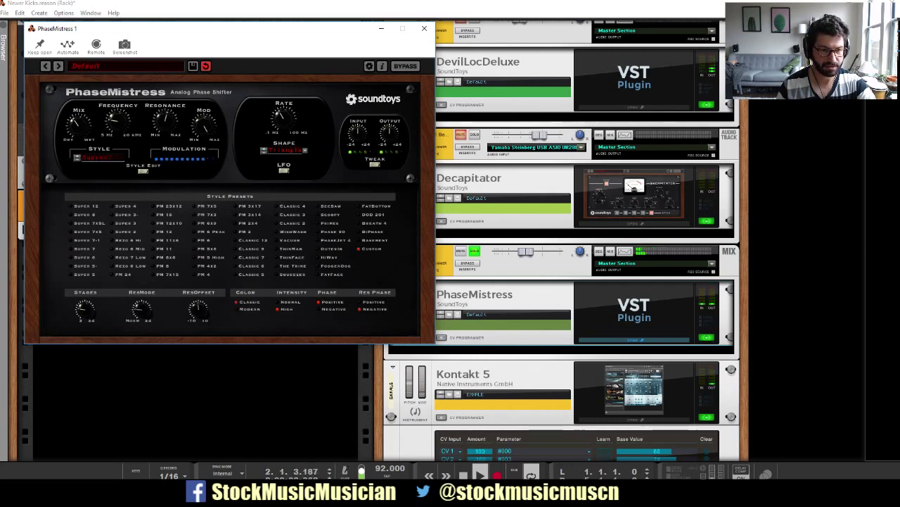
click(142, 171)
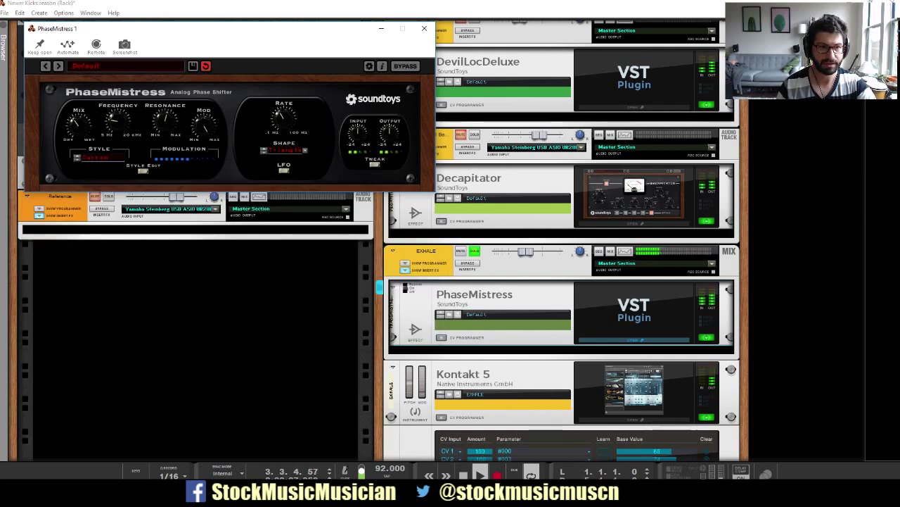
Step: Look through the PhaseMistress modulation modes, keeping LFO, and expand its Tweak settings
click(285, 169)
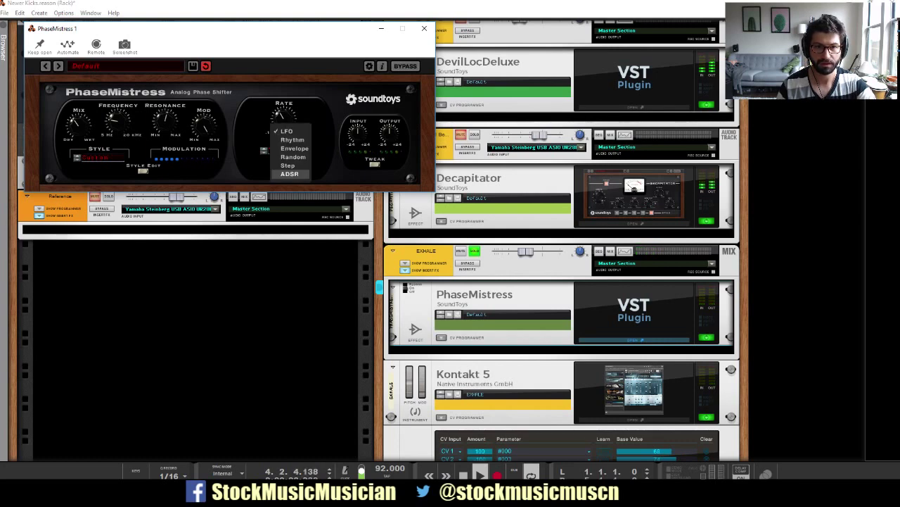
key(Escape)
click(375, 163)
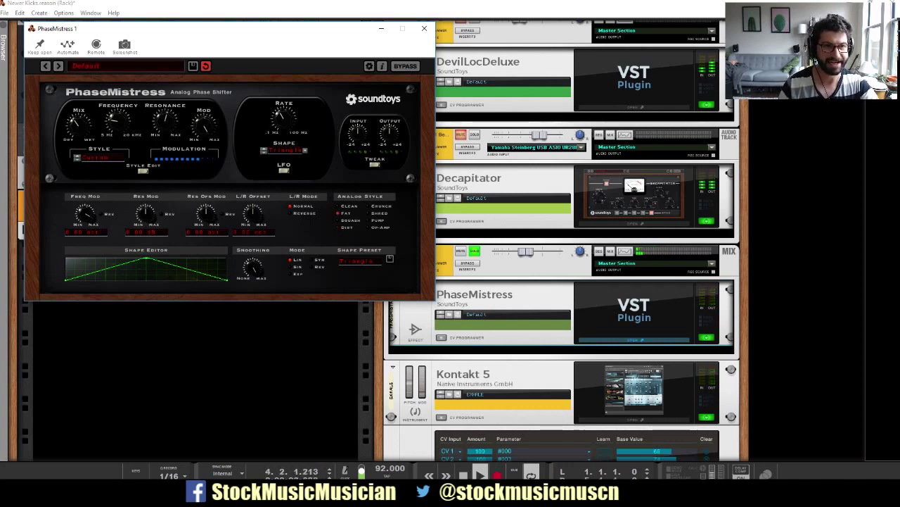
Step: Unsolo the EXHALE channel and raise its level slightly in the full mix
click(475, 251)
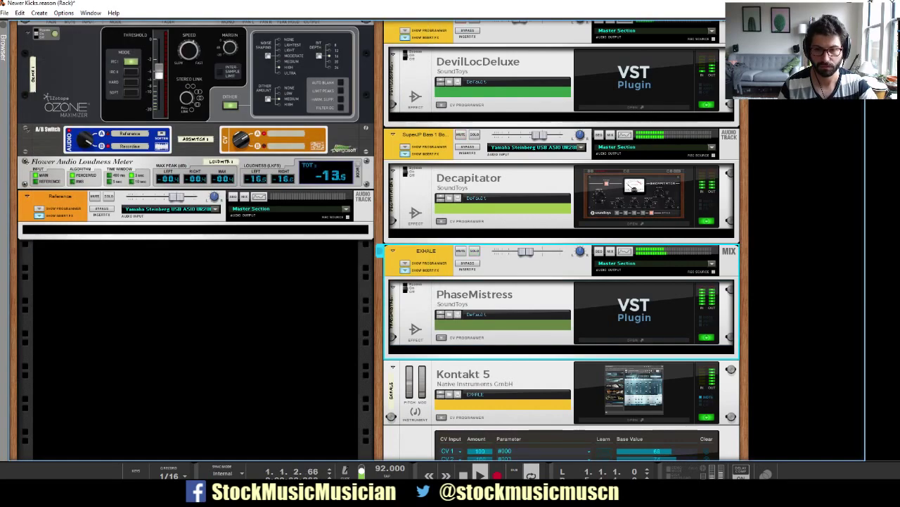
drag(525, 251, 528, 252)
Step: Add the SoundToys Crystallizer effect after PhaseMistress on the EXHALE channel
right_click(555, 295)
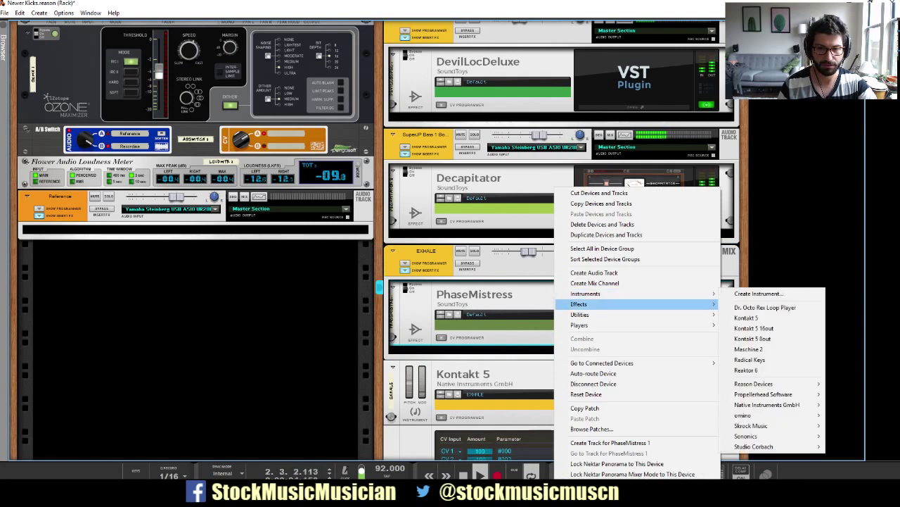
mouse_move(579, 304)
mouse_move(747, 451)
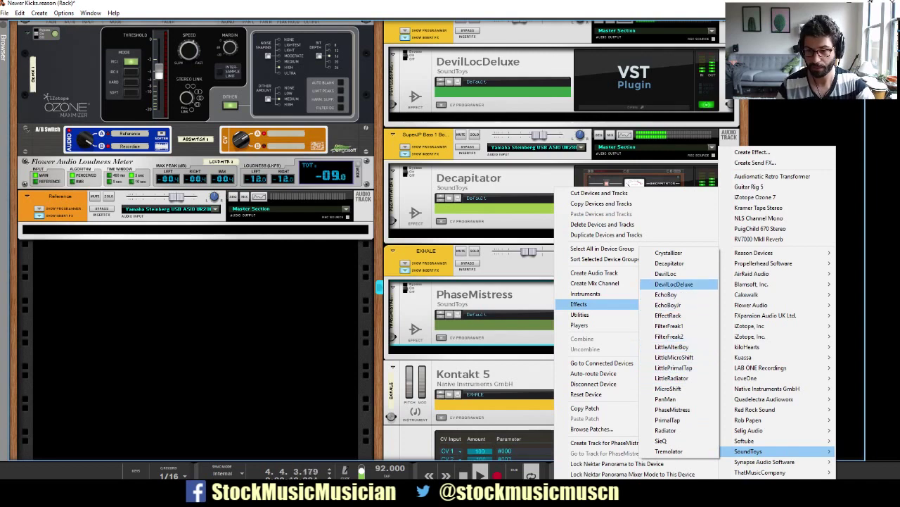
click(669, 252)
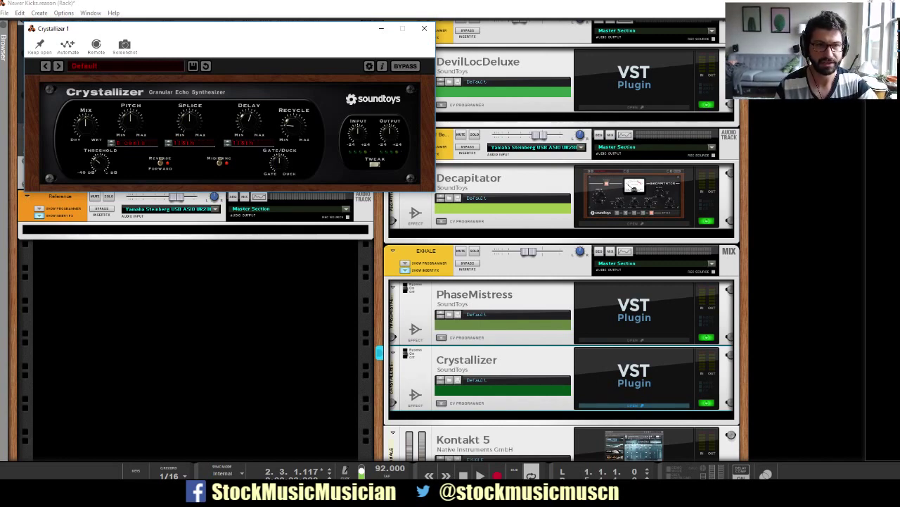
Step: Load the ChorusPongDelay preset from the Guitar & Keys category in Crystallizer and start playback
click(125, 66)
mouse_move(98, 126)
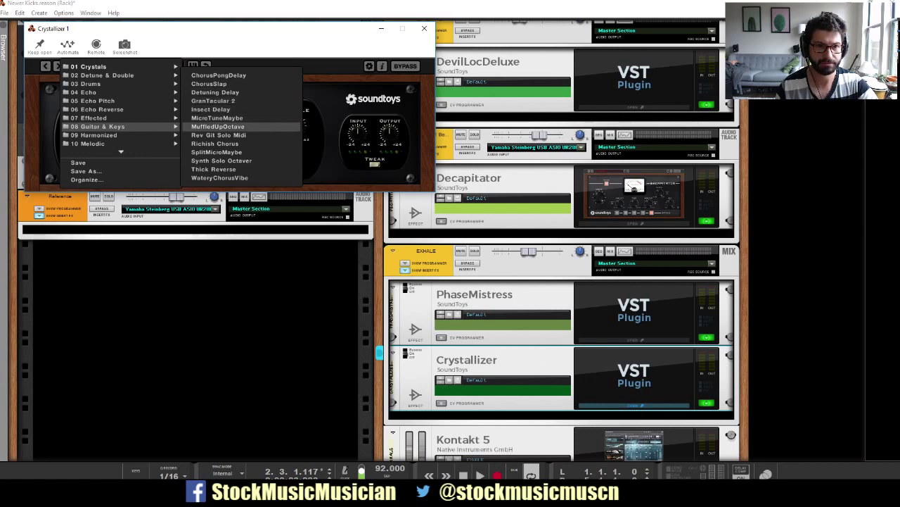
click(218, 74)
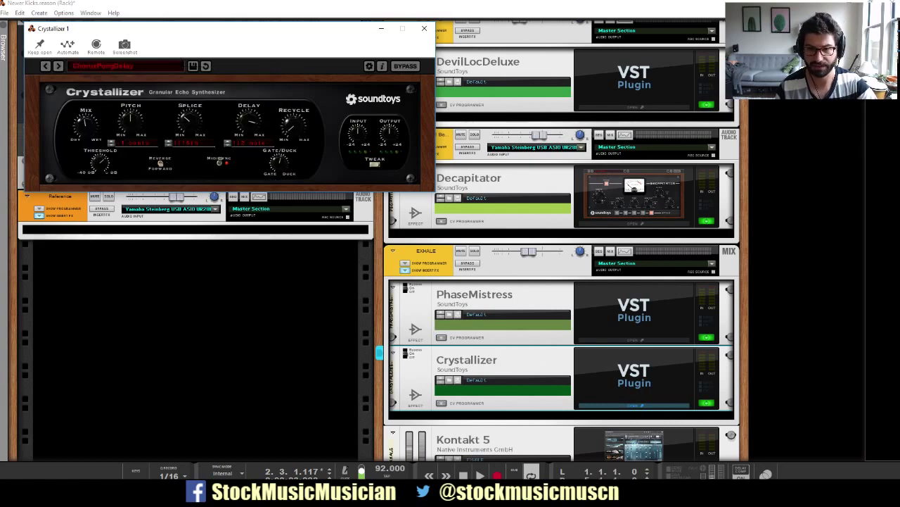
key(space)
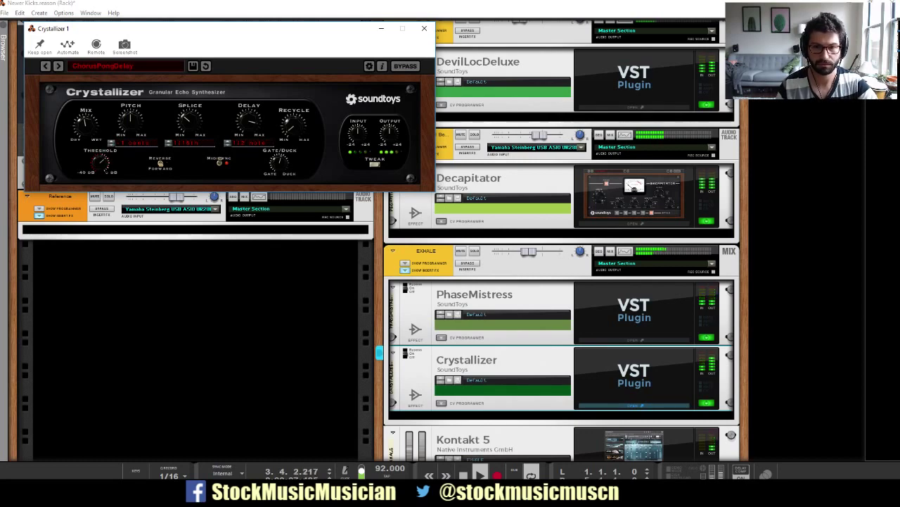
Step: Solo the EXHALE channel and adjust the Crystallizer's pitch and forward/reverse direction while it plays
click(424, 28)
click(474, 250)
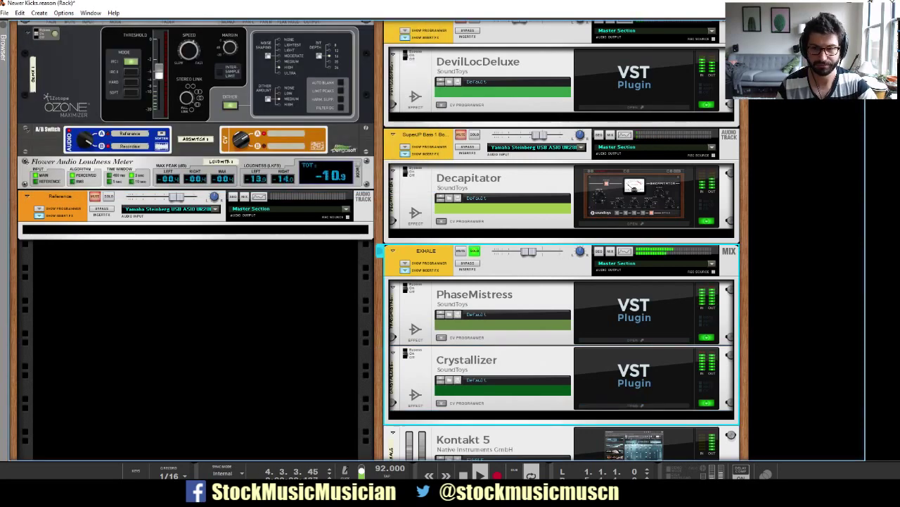
click(633, 405)
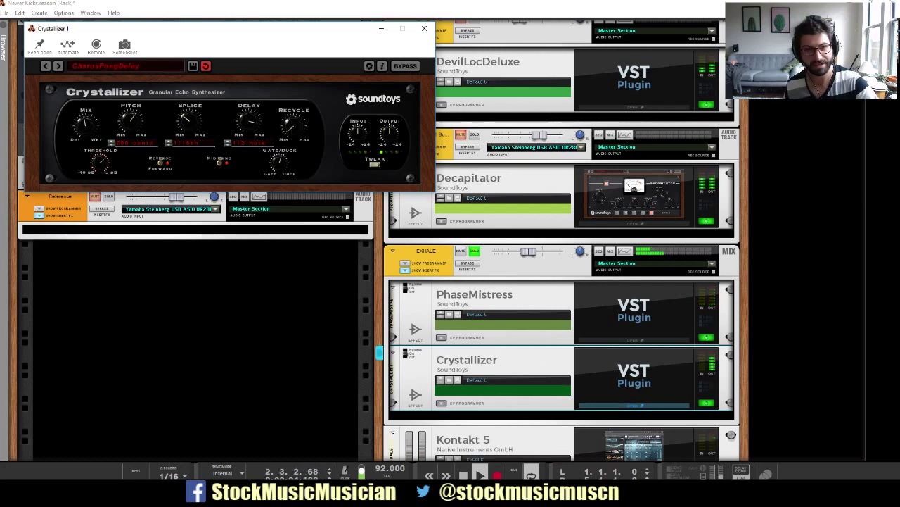
Step: Map the Crystallizer's Pitch to the Modulation control of the Nektar Panorama through a remote override
click(95, 46)
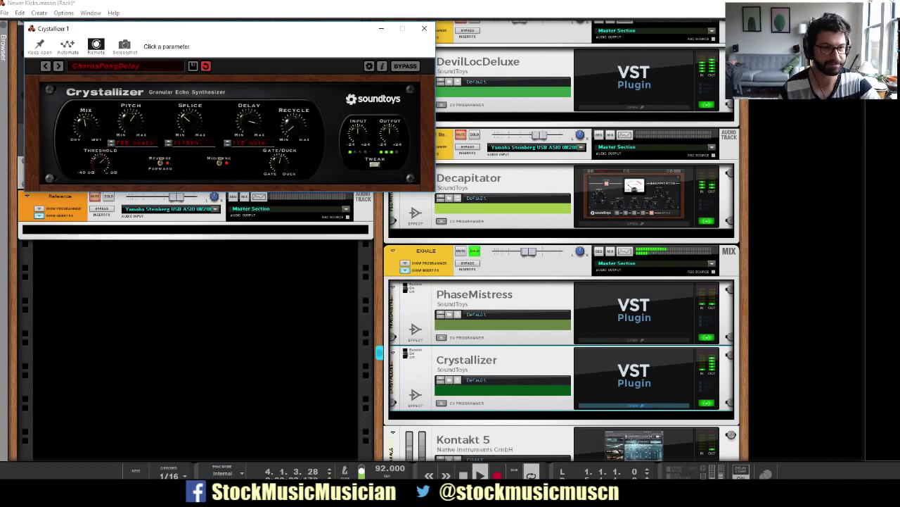
click(130, 122)
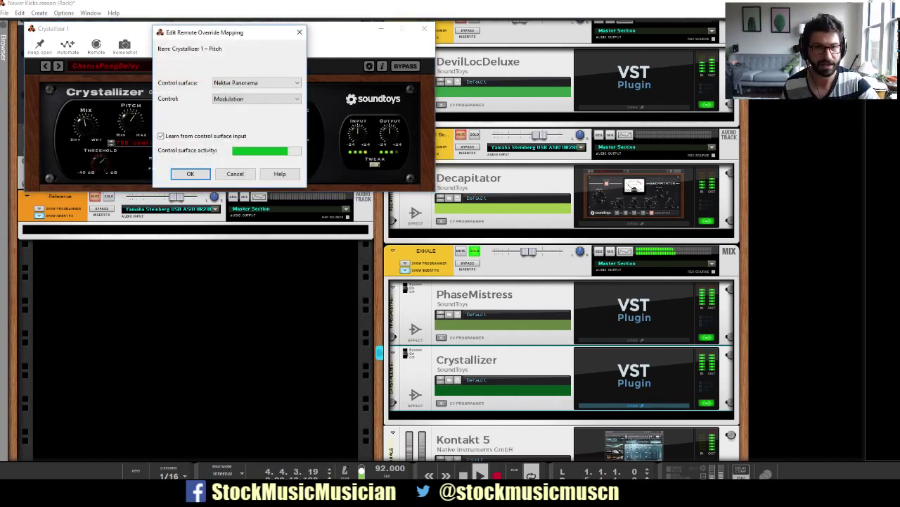
key(Return)
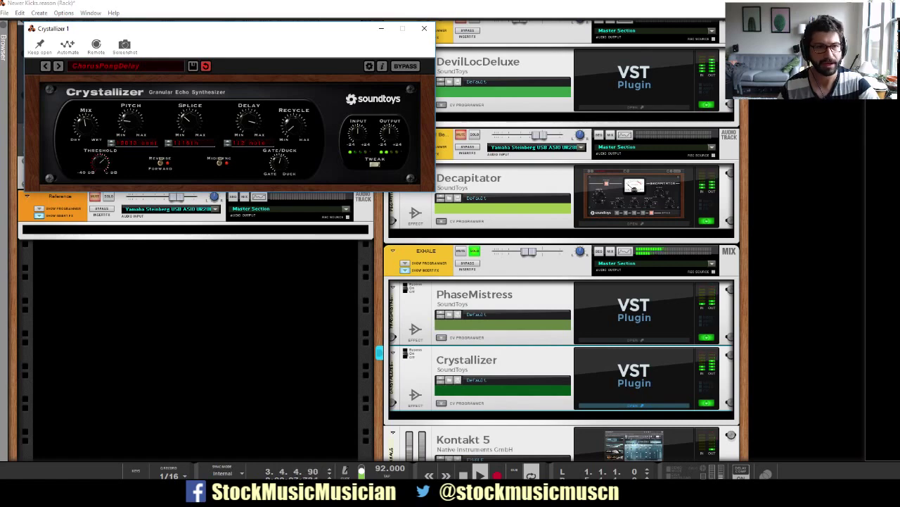
Step: Switch Crystallizer to the ChorusSlap preset and expand its Tweak settings
click(126, 65)
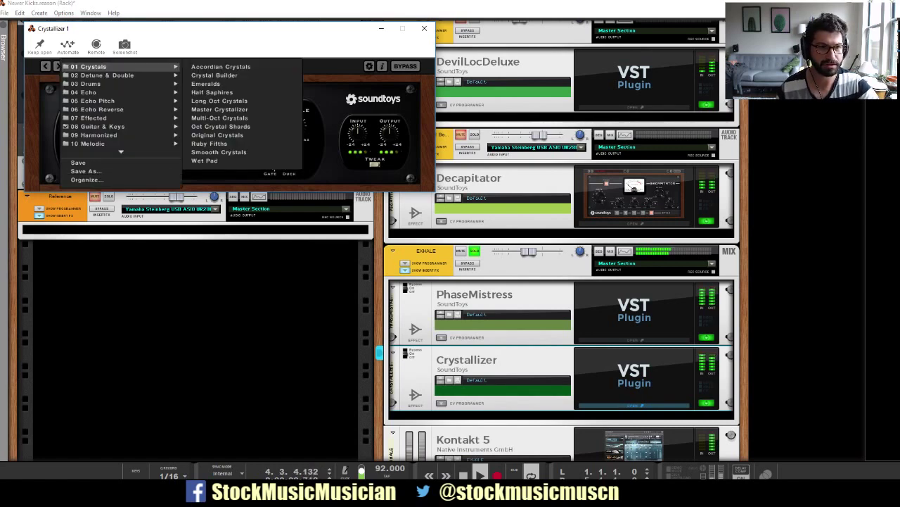
click(58, 66)
click(58, 66)
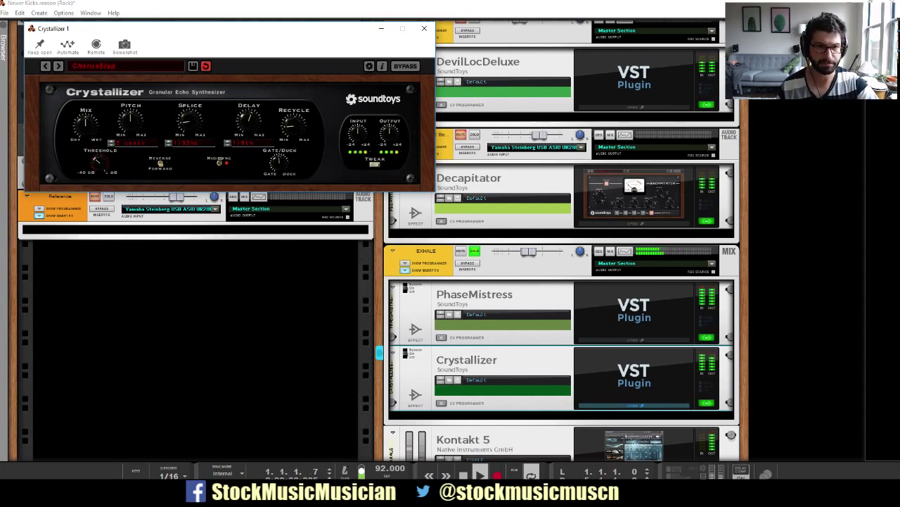
click(375, 164)
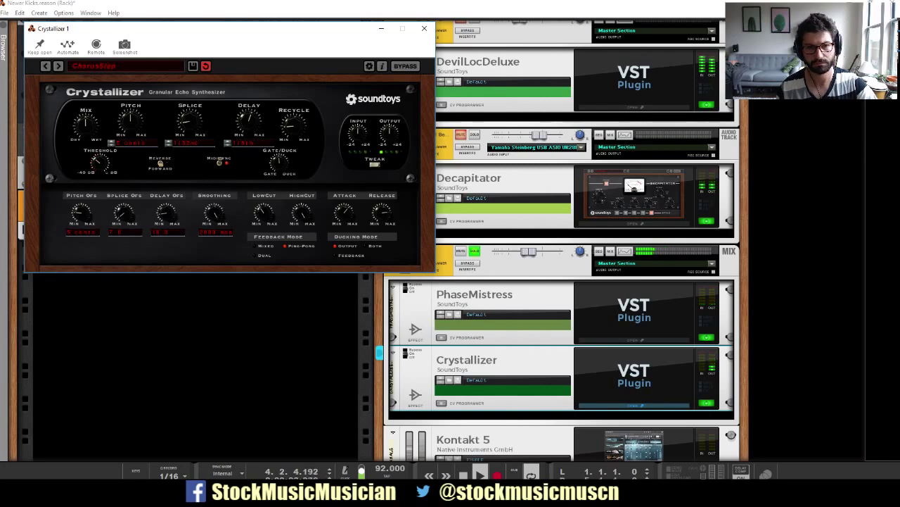
Step: Unsolo the EXHALE channel, lower the Crystallizer's Mix in the full mix, and close its window
click(474, 251)
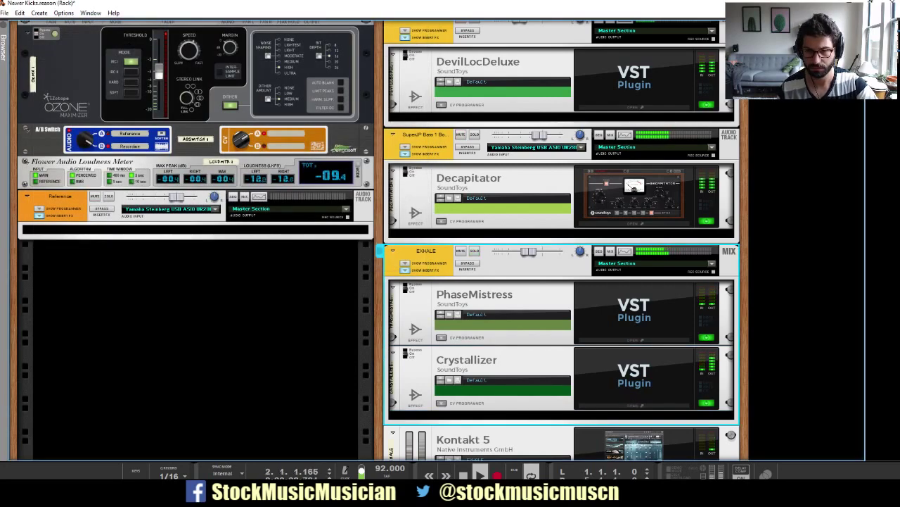
click(633, 406)
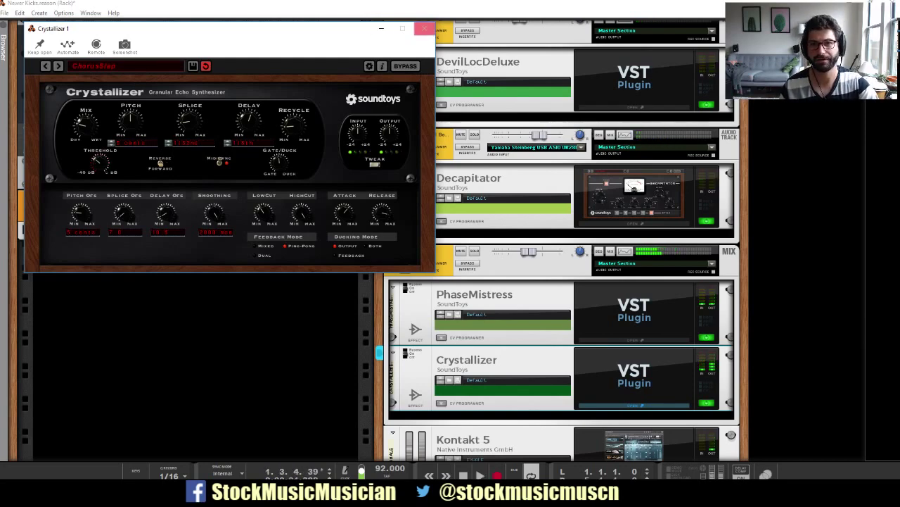
click(424, 28)
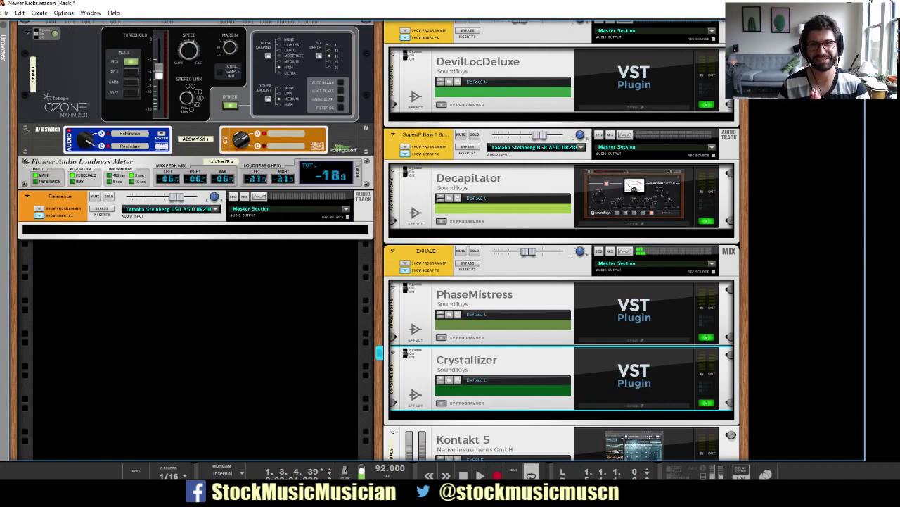